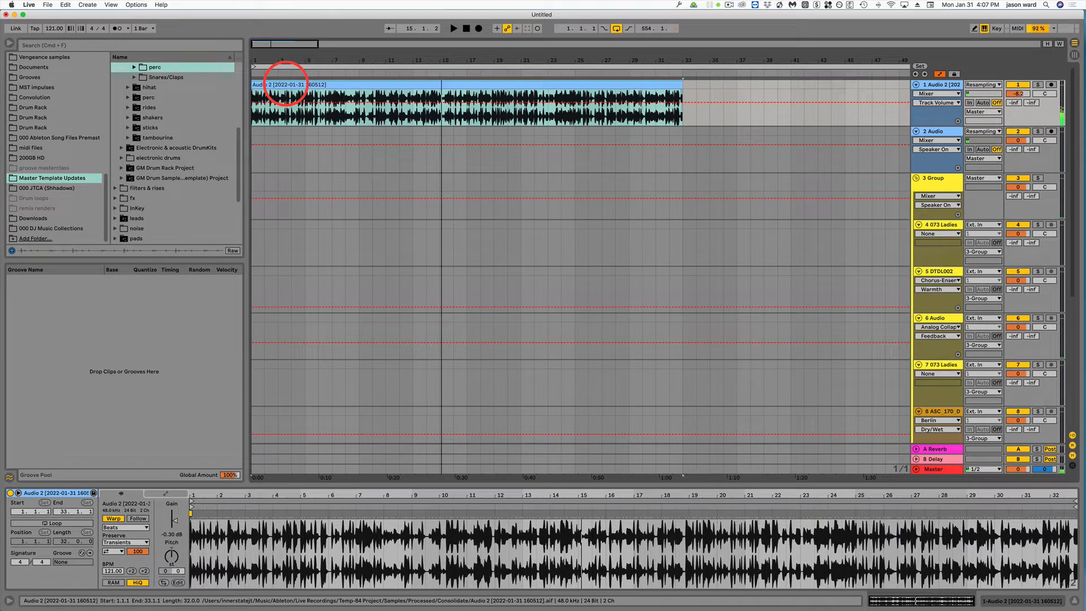
right_click(285, 84)
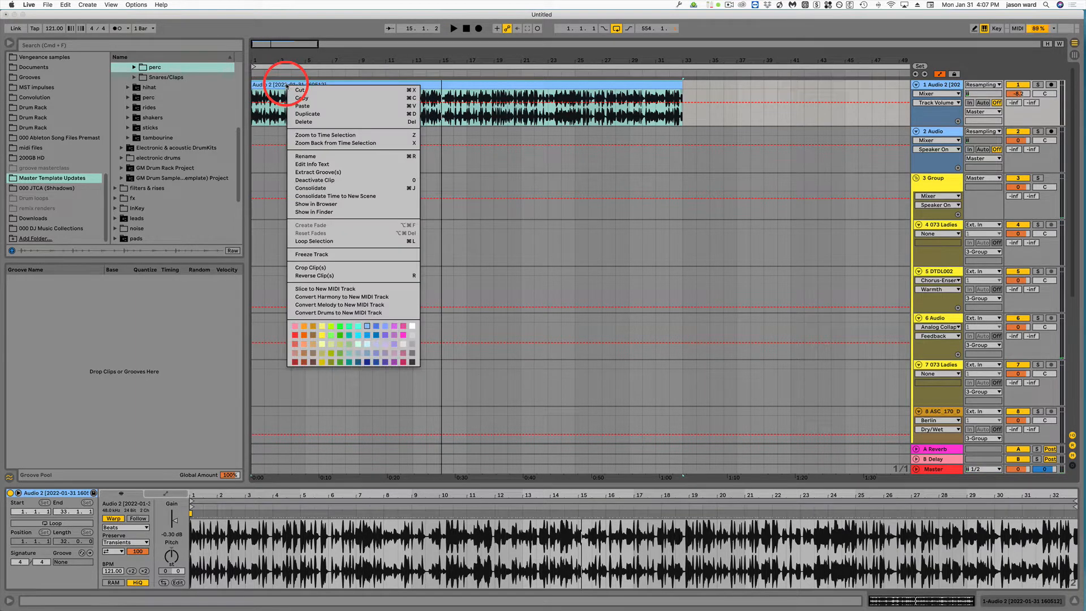
left_click(278, 80)
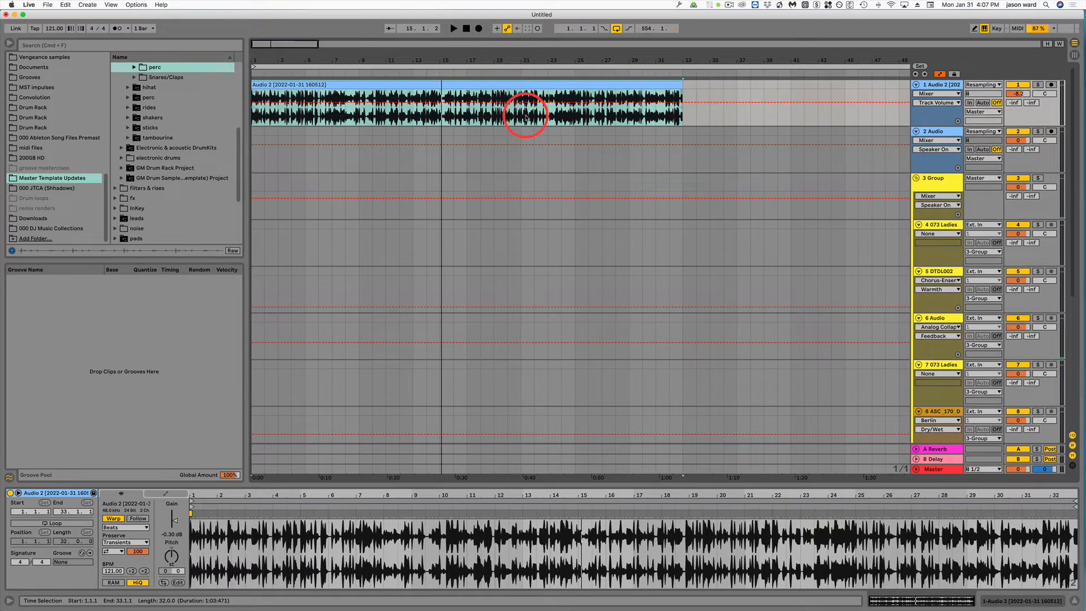
left_click_drag(255, 117, 266, 111)
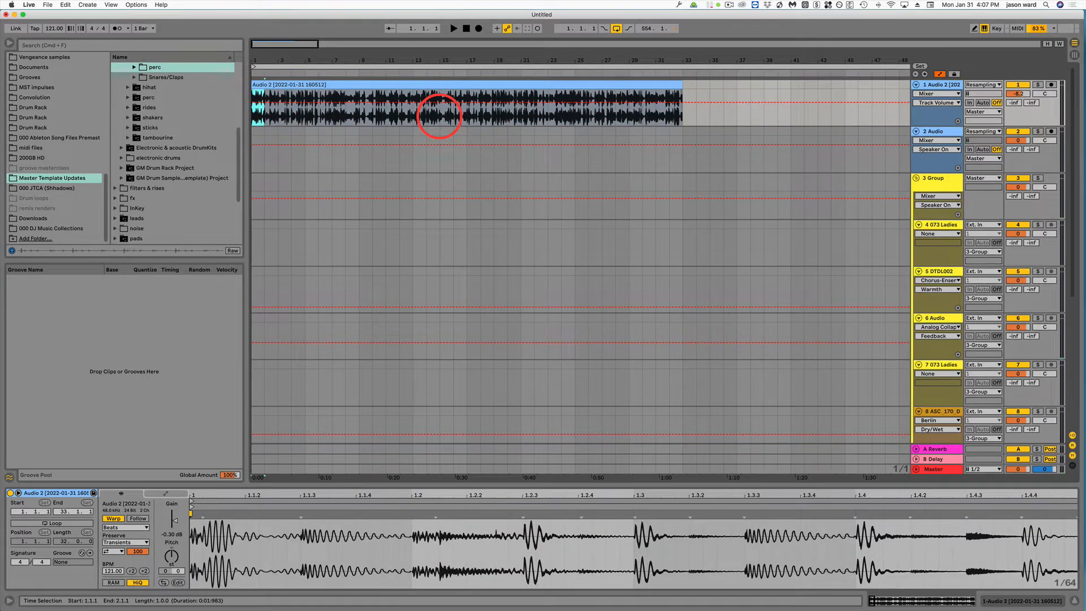
left_click(420, 85)
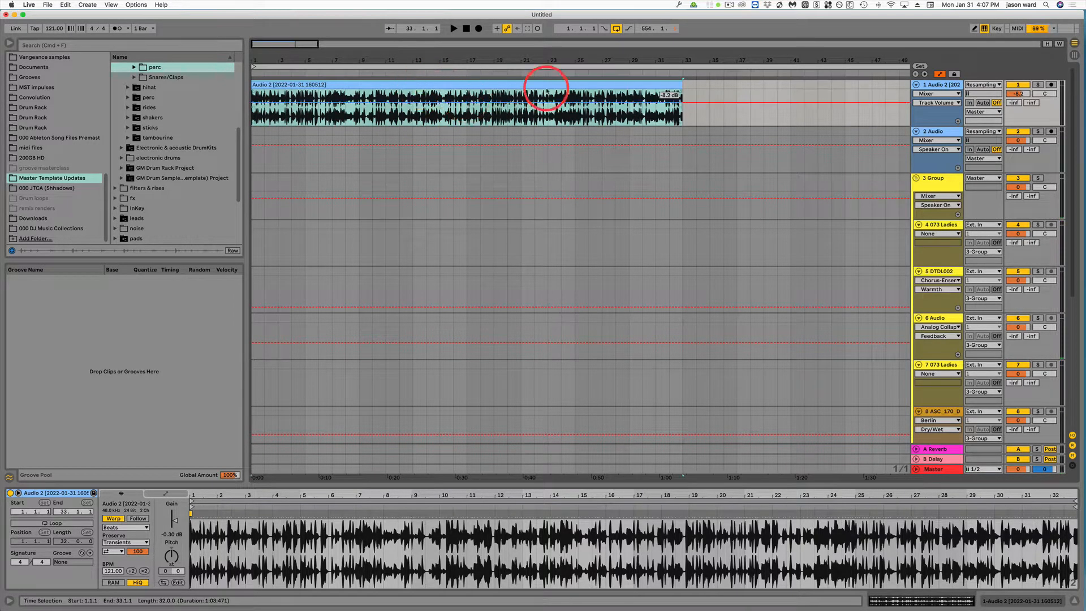
Step: Deactivate the first audio track and switch to Session View
left_click(1020, 84)
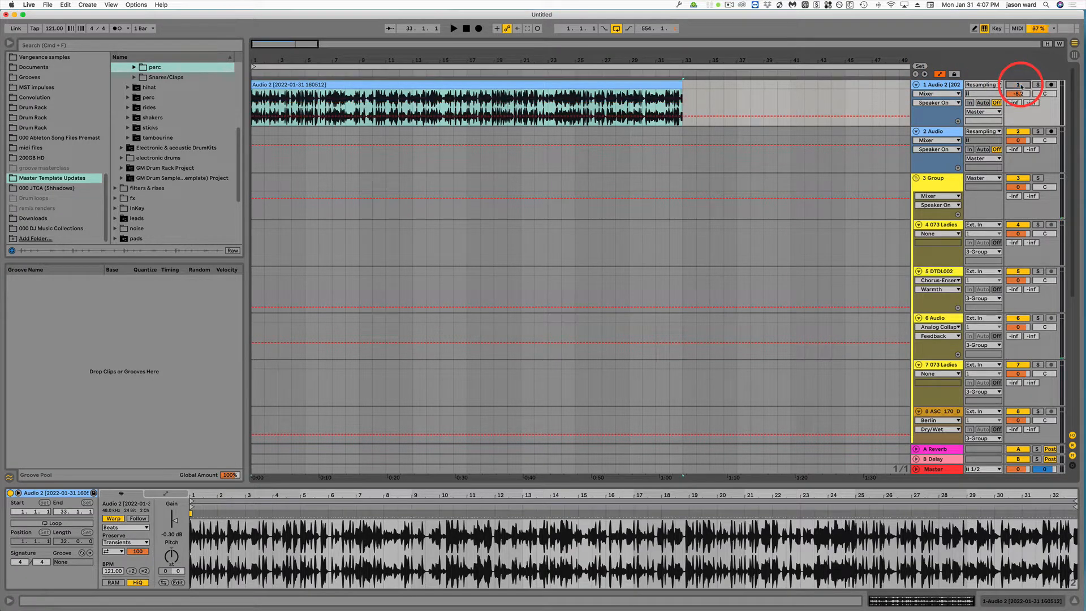
key("Tab")
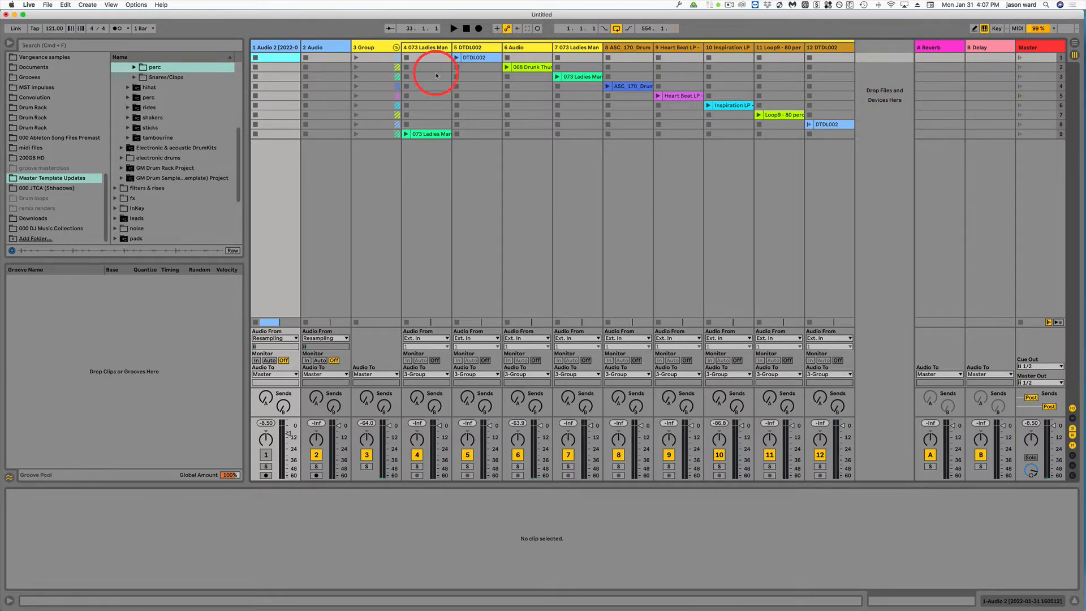
Step: Paste the 073 Ladies Man clip into the first clip slot of track 2
left_click(472, 58)
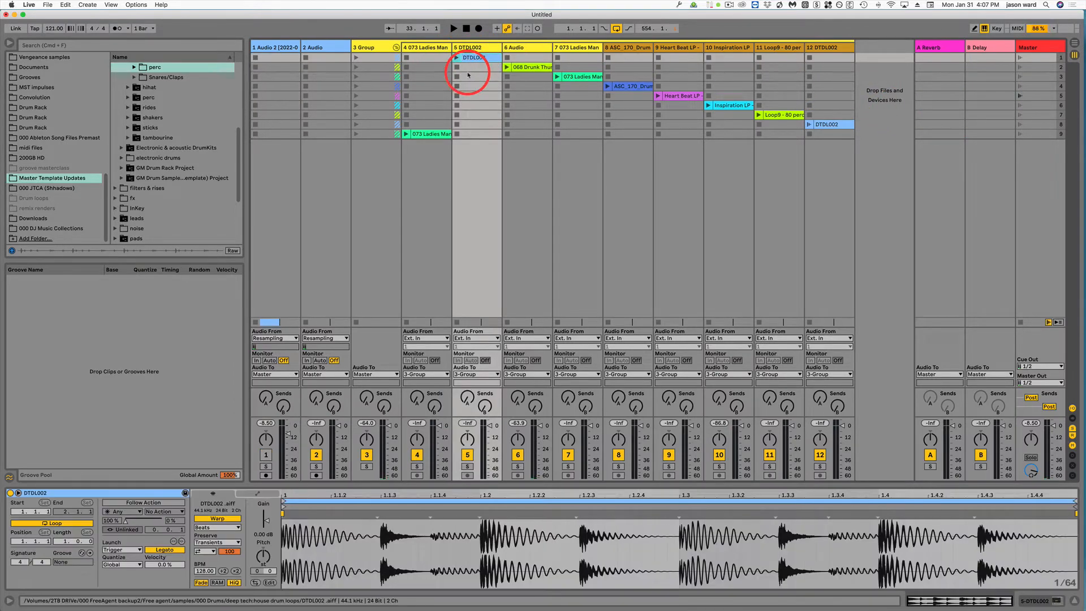
left_click(438, 134)
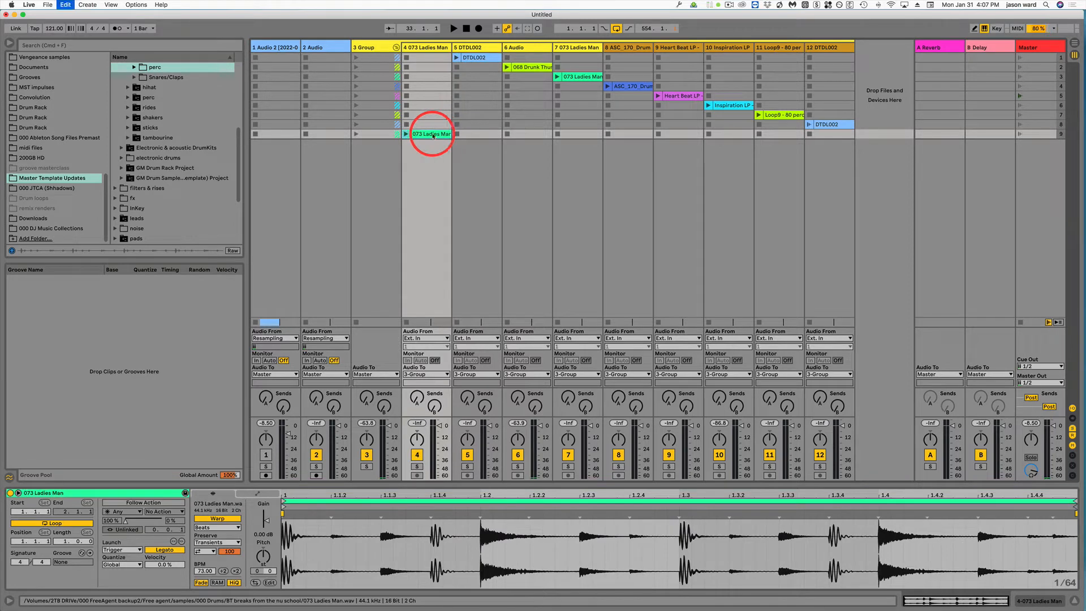
left_click(319, 57)
key("super+v")
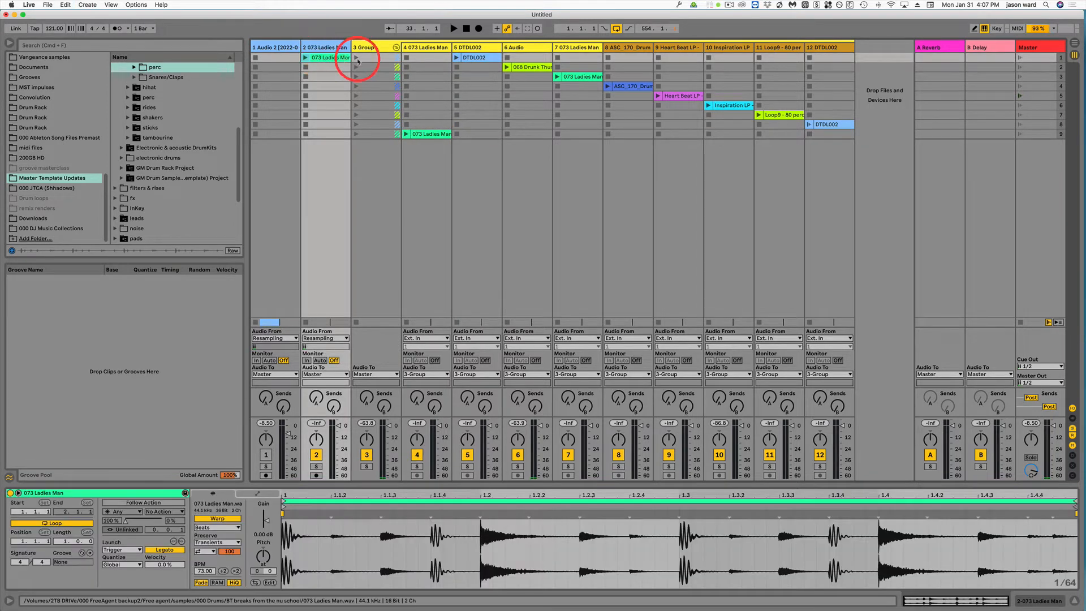
Step: Copy the DTDL002 and 068 Drunk Thunder clips into the second and third slots of track 2
left_click(472, 57)
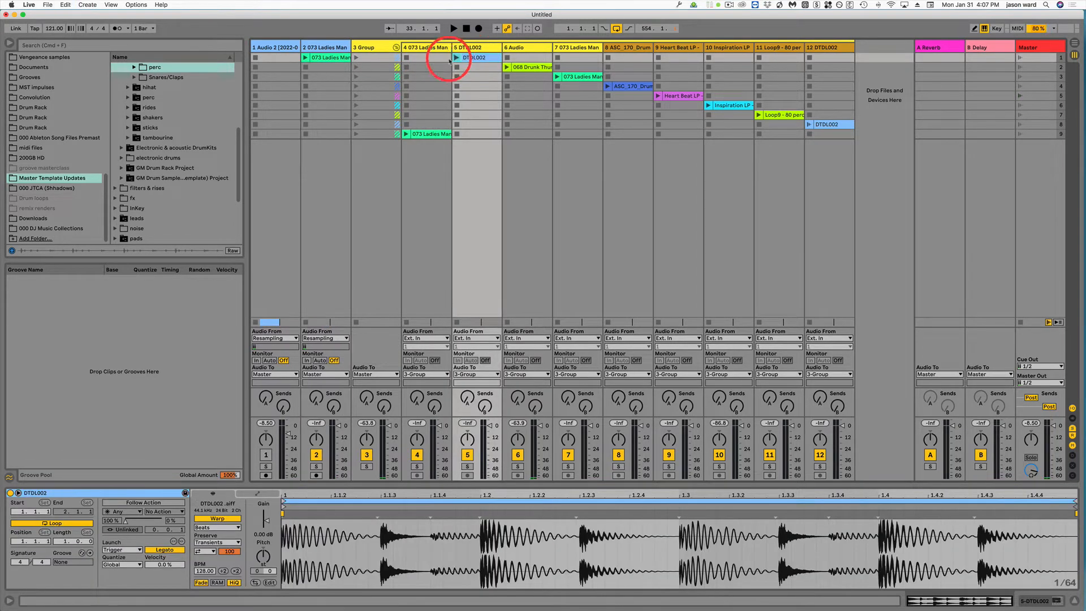
left_click(328, 67)
key("super+v")
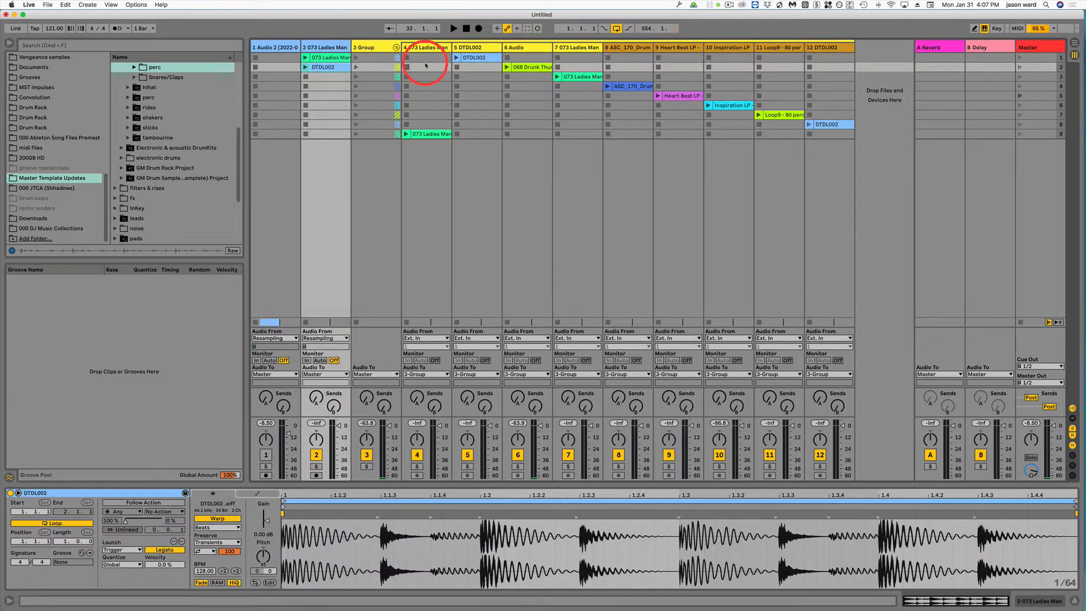
left_click(531, 68)
key("super+c")
left_click(325, 76)
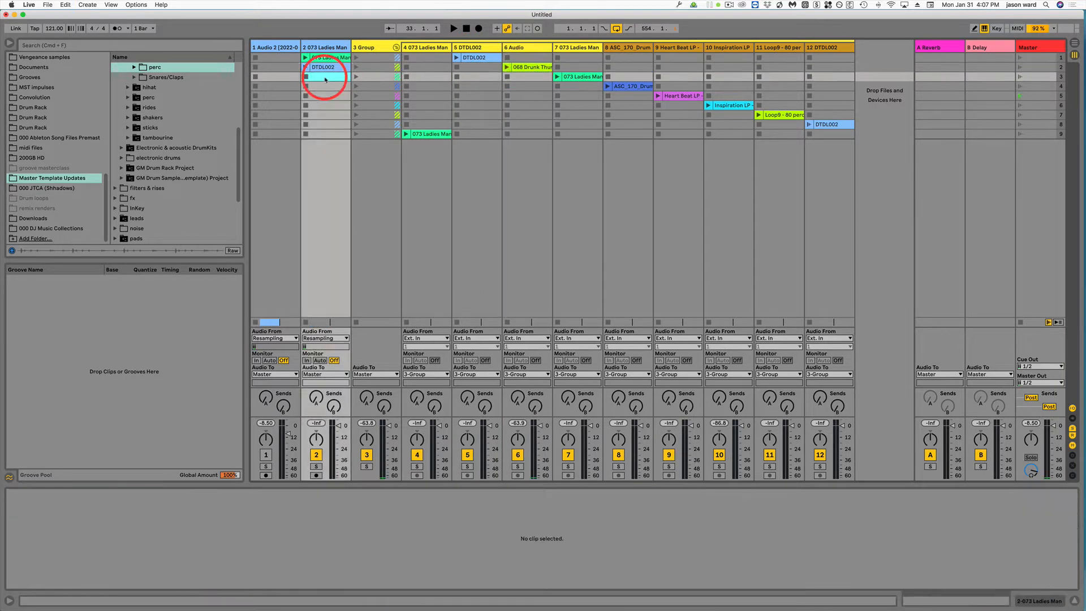
key("super+v")
Step: Copy the ASC_170 drum loop and Heart Beat LP clips into the fourth and fifth slots of track 2
left_click(628, 86)
key("super+c")
left_click(325, 86)
key("super+v")
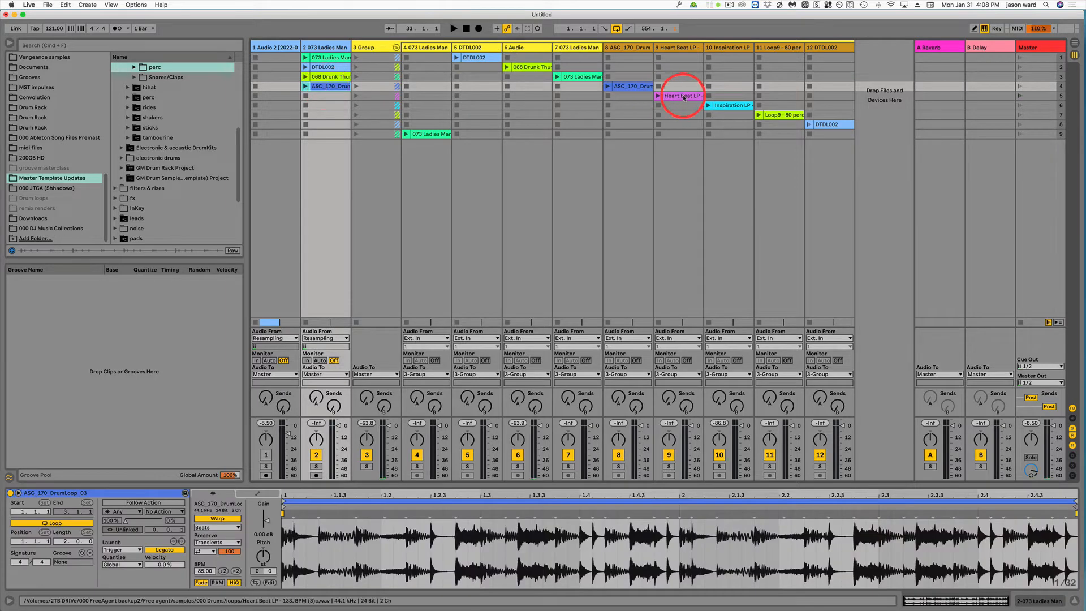
left_click(679, 96)
left_click(327, 96)
key("super+v")
Step: Copy the Inspiration LP and Loop9 - 80 perc clips into the sixth and seventh slots of track 2
left_click(727, 105)
key("super+c")
left_click(326, 105)
key("super+v")
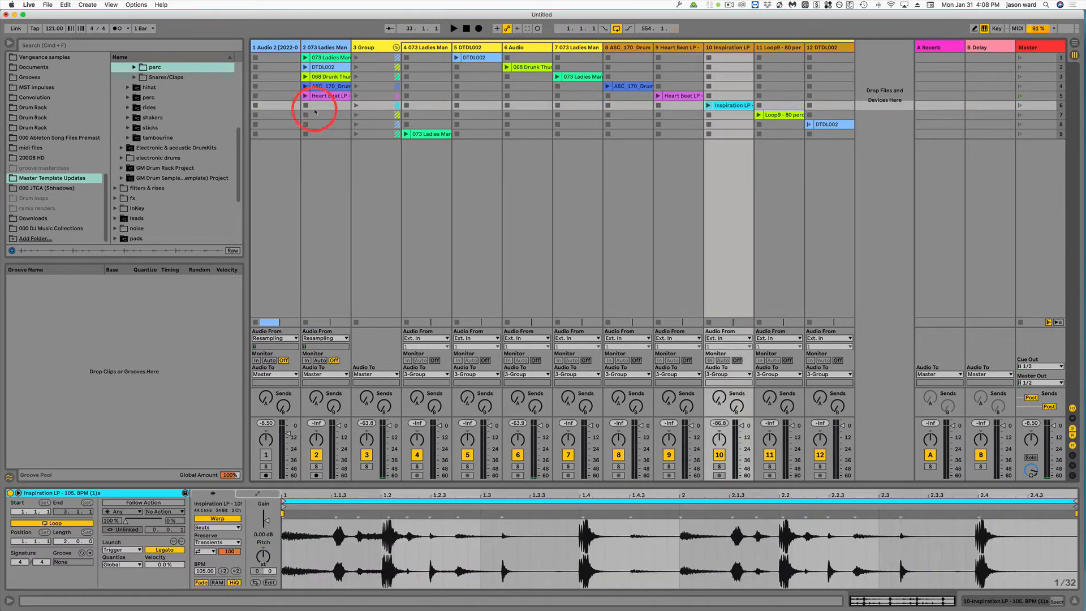
left_click(781, 115)
key("super+c")
left_click(326, 115)
key("super+v")
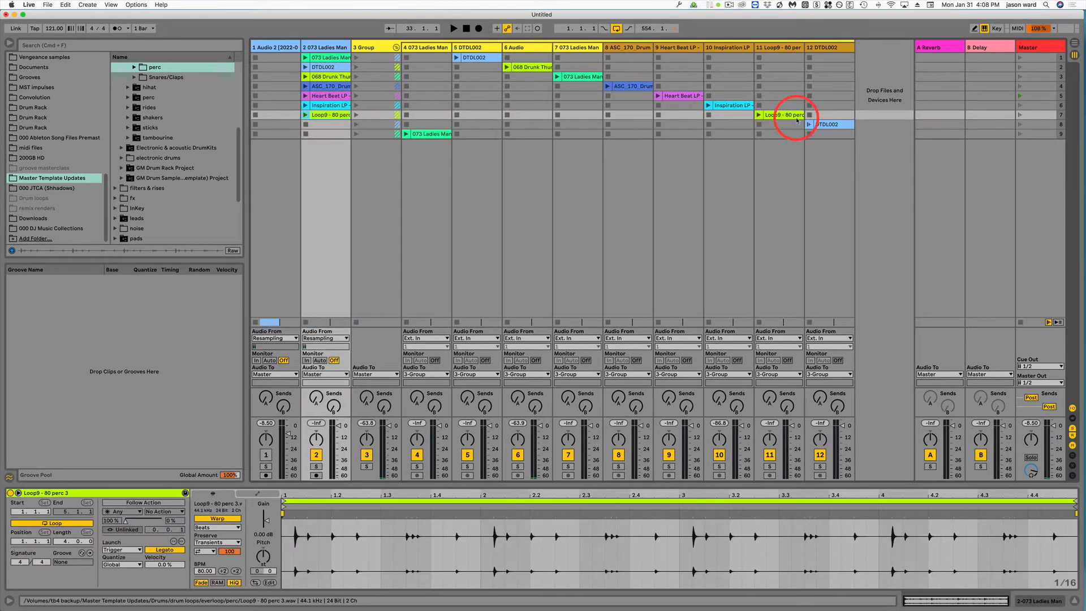
Step: Copy the DTDL002 clip from track 12 into the eighth slot of track 2
left_click(826, 125)
key("super+c")
left_click(324, 126)
key("super+v")
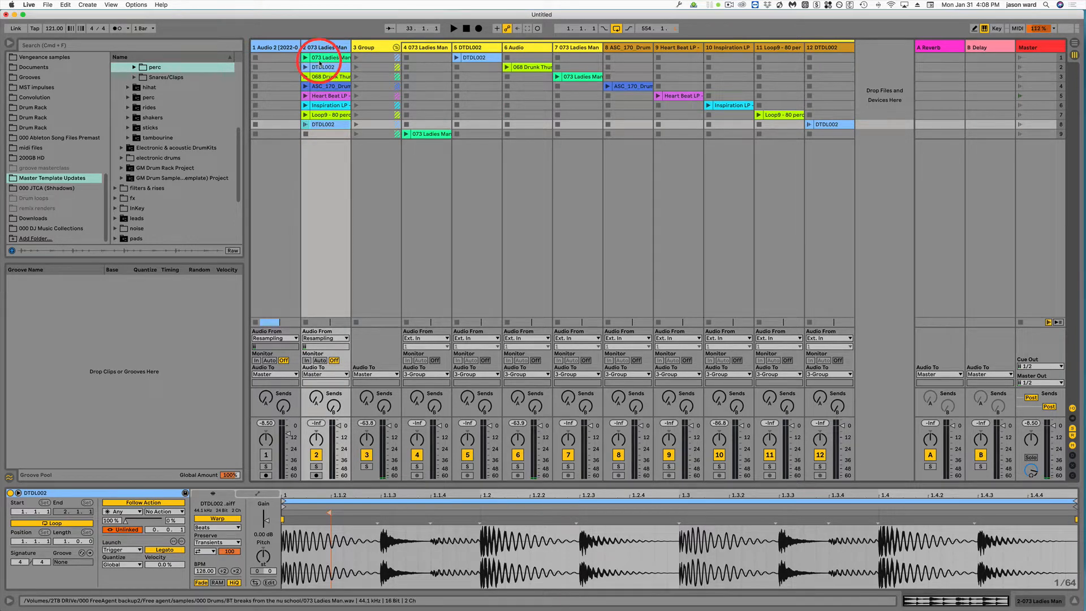
Step: Solo track 2 and launch each of its eight clips in turn to audition them
left_click(316, 468)
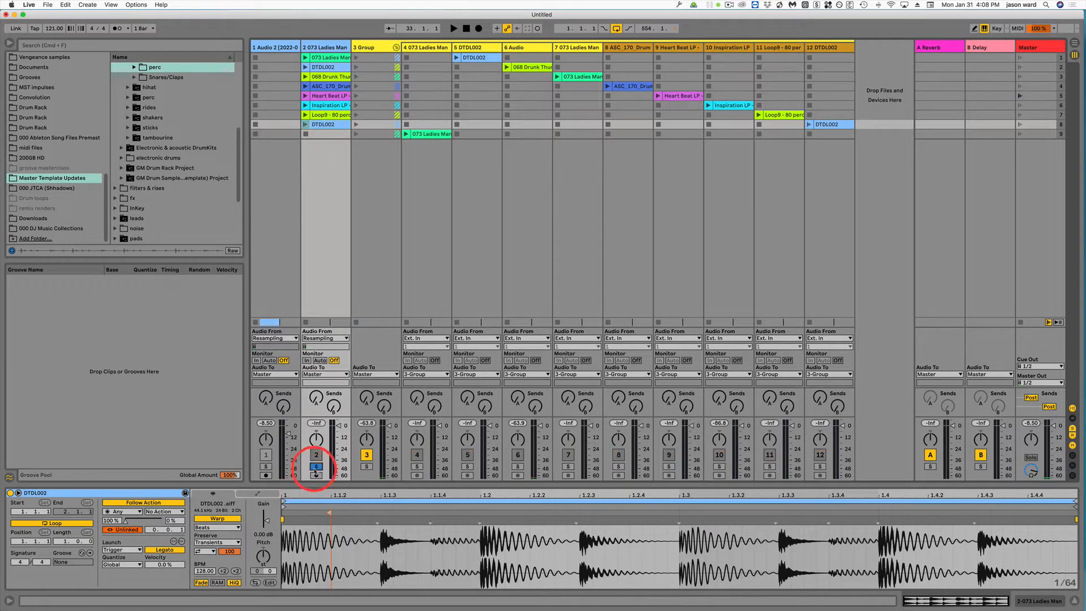
left_click(306, 58)
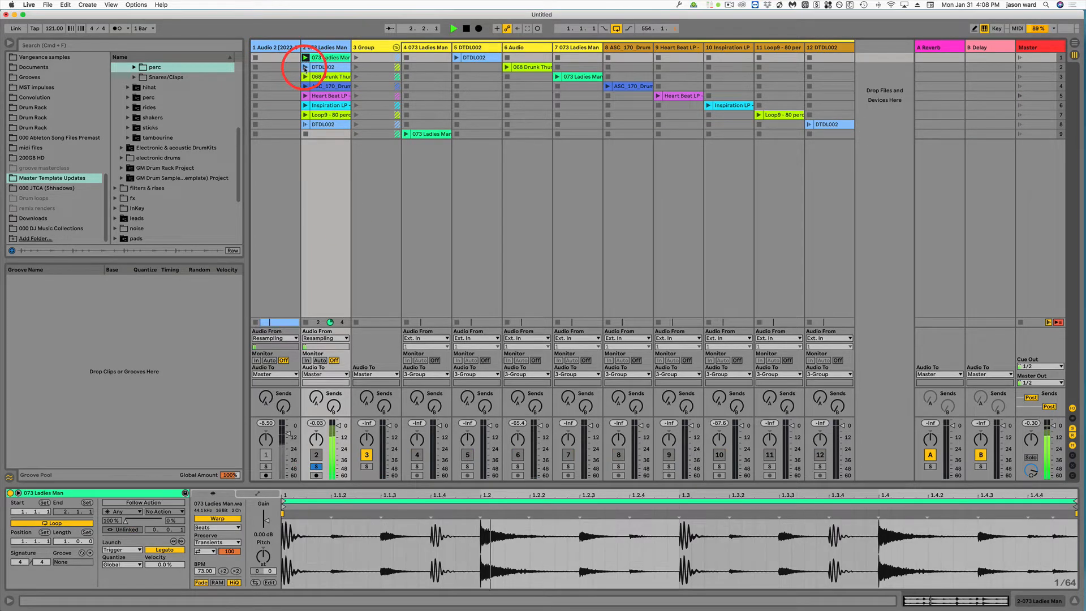
left_click(306, 68)
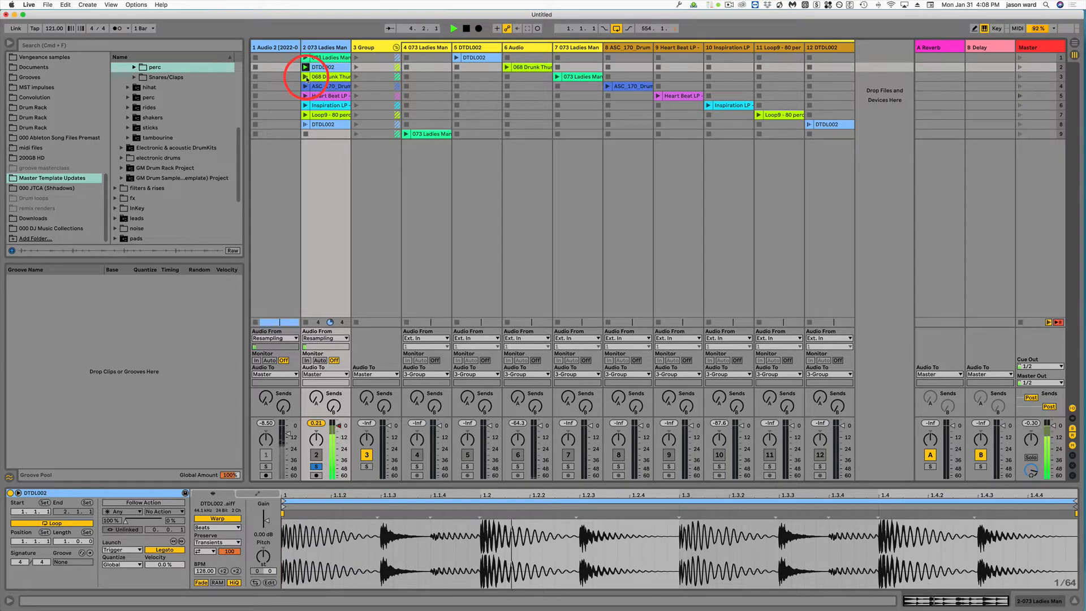
left_click(306, 77)
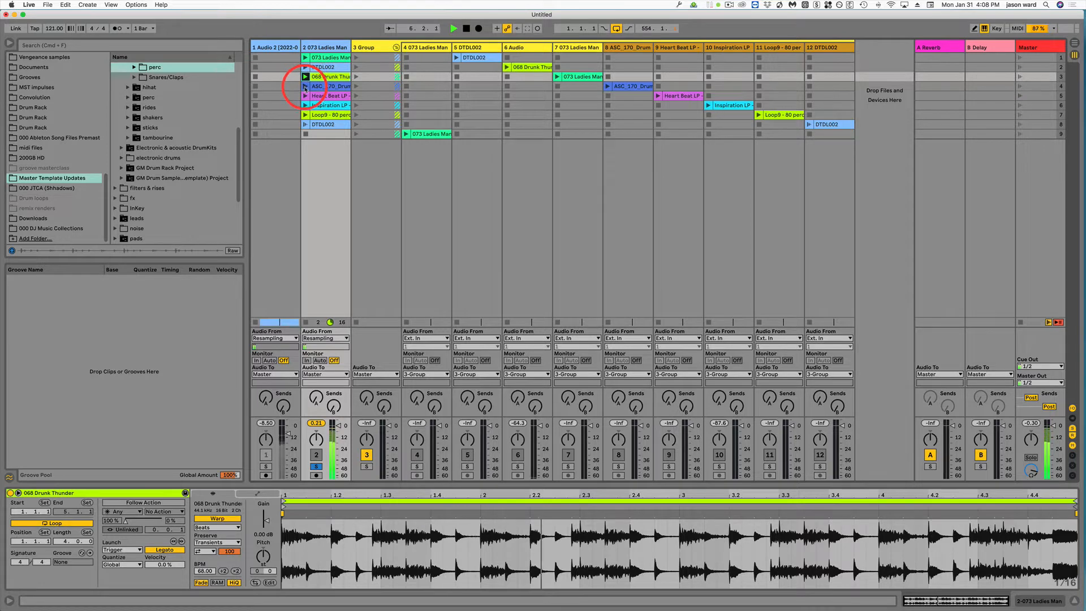
left_click(305, 87)
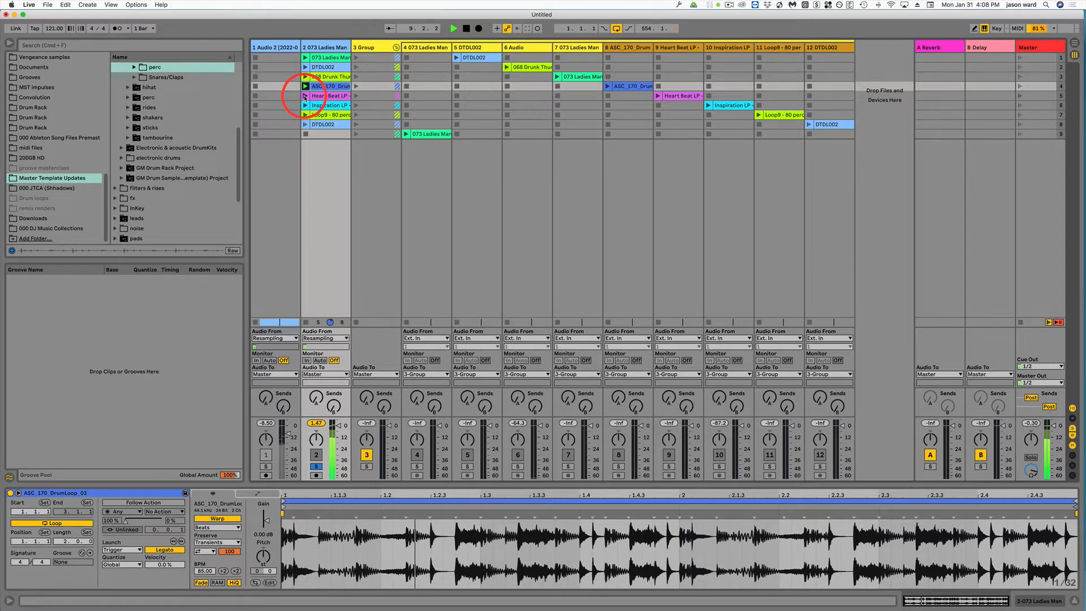
left_click(305, 96)
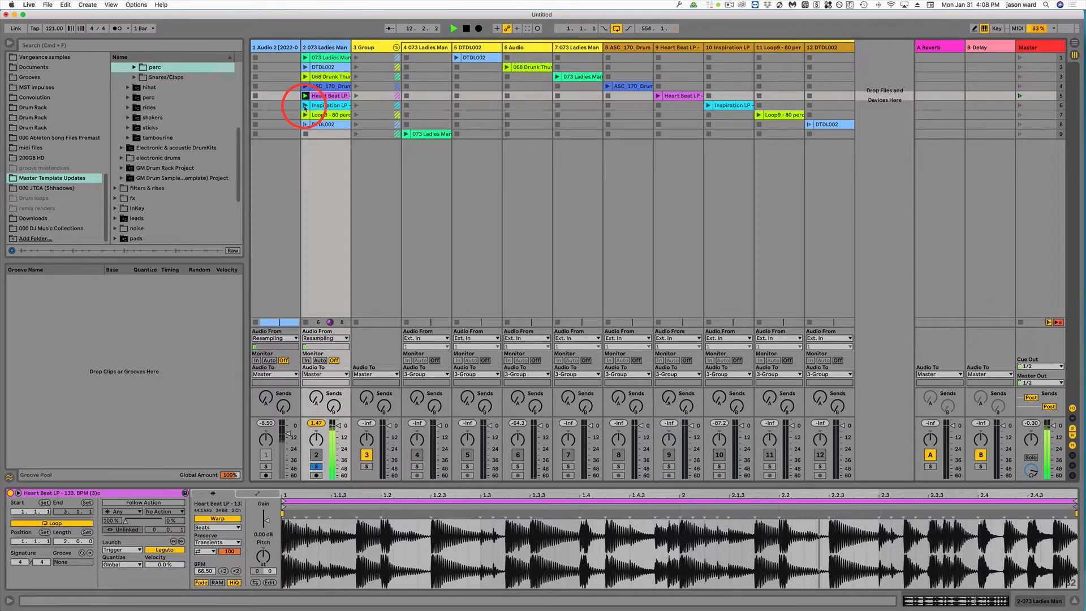
left_click(305, 106)
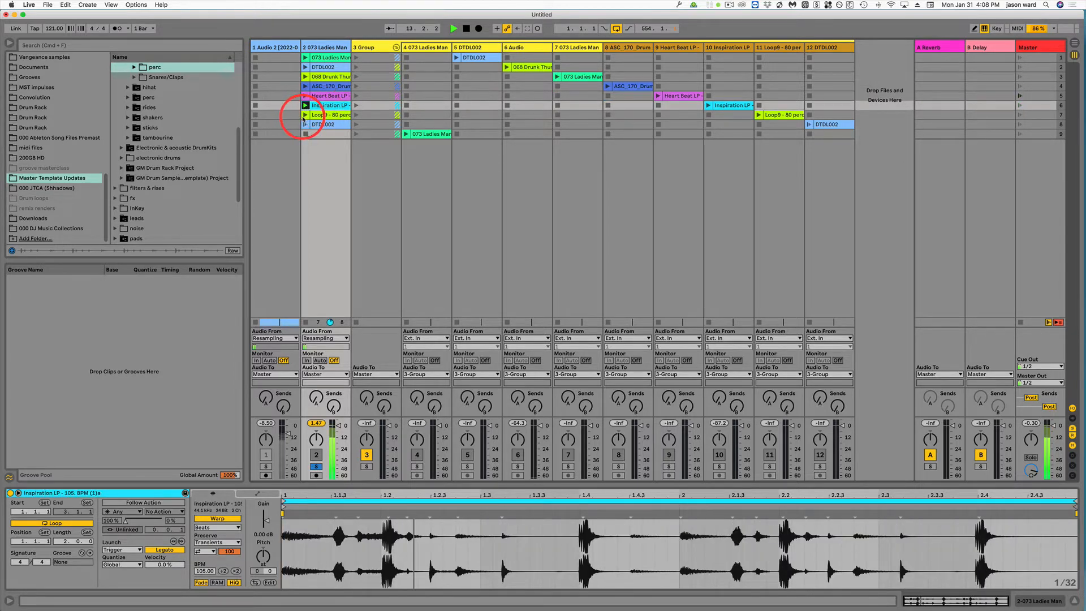
left_click(305, 115)
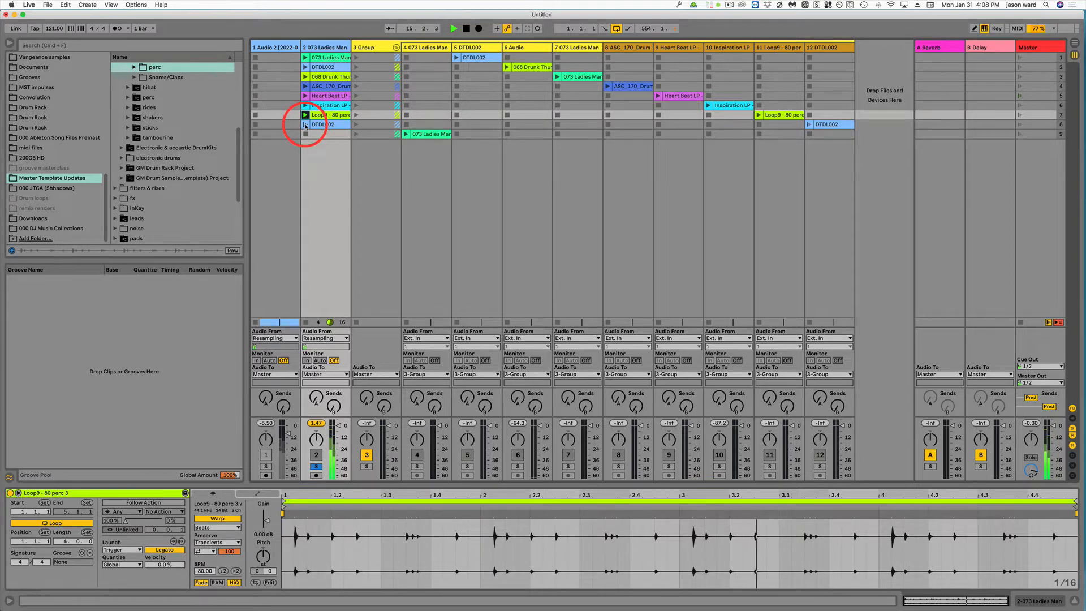
left_click(306, 124)
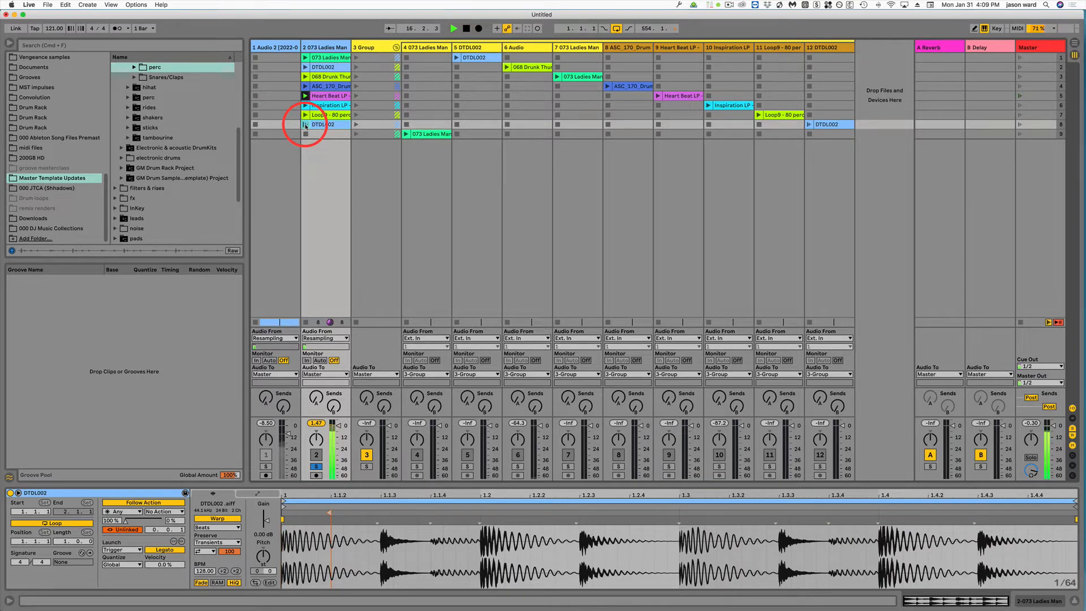
left_click(305, 134)
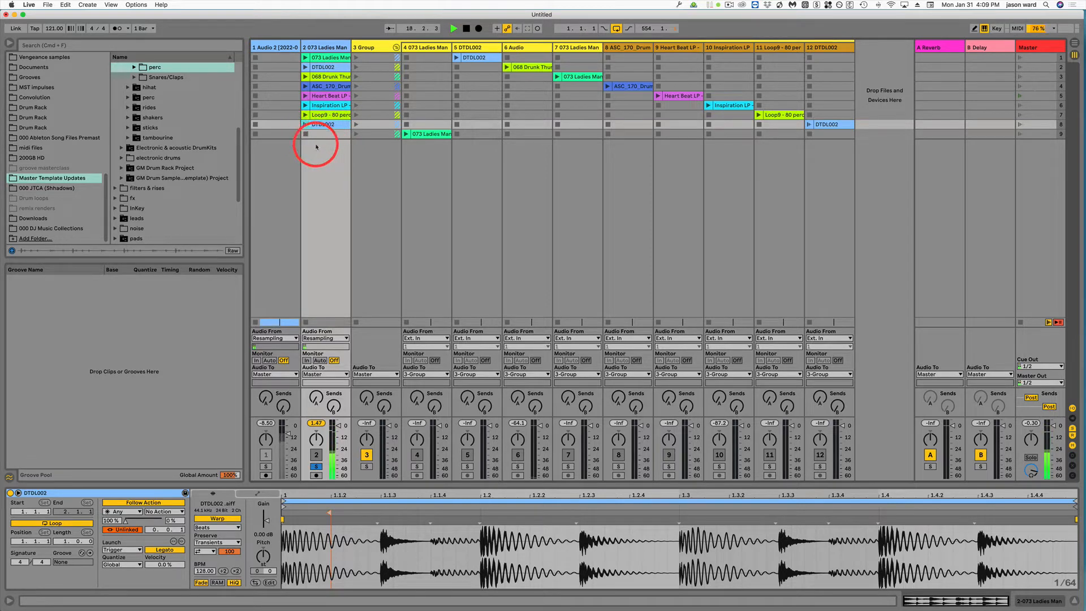
Step: Select all eight clips in track 2
left_click(325, 57)
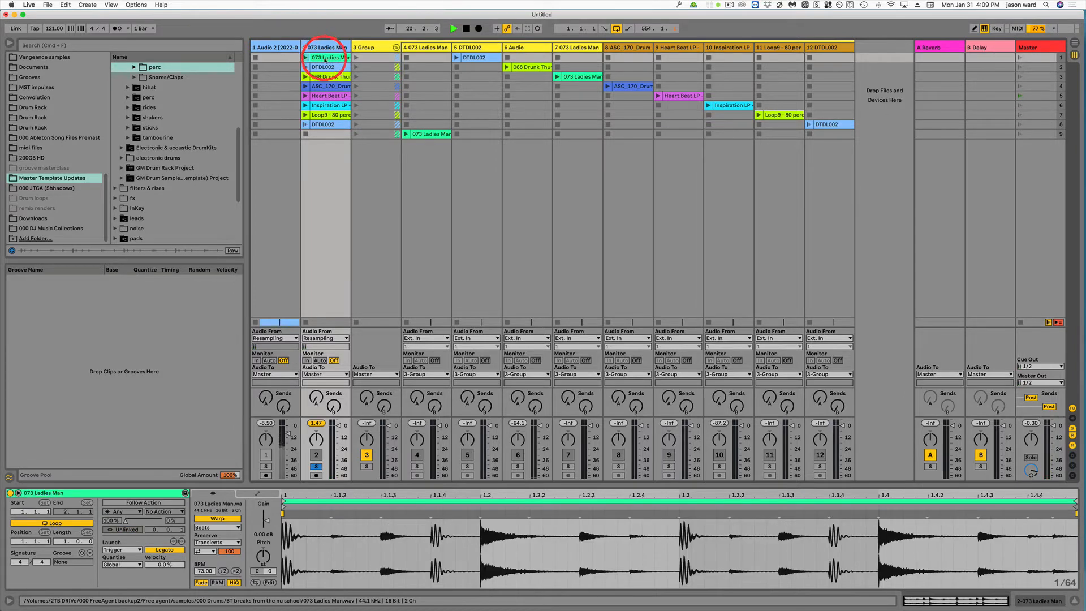
left_click(331, 124, "shift")
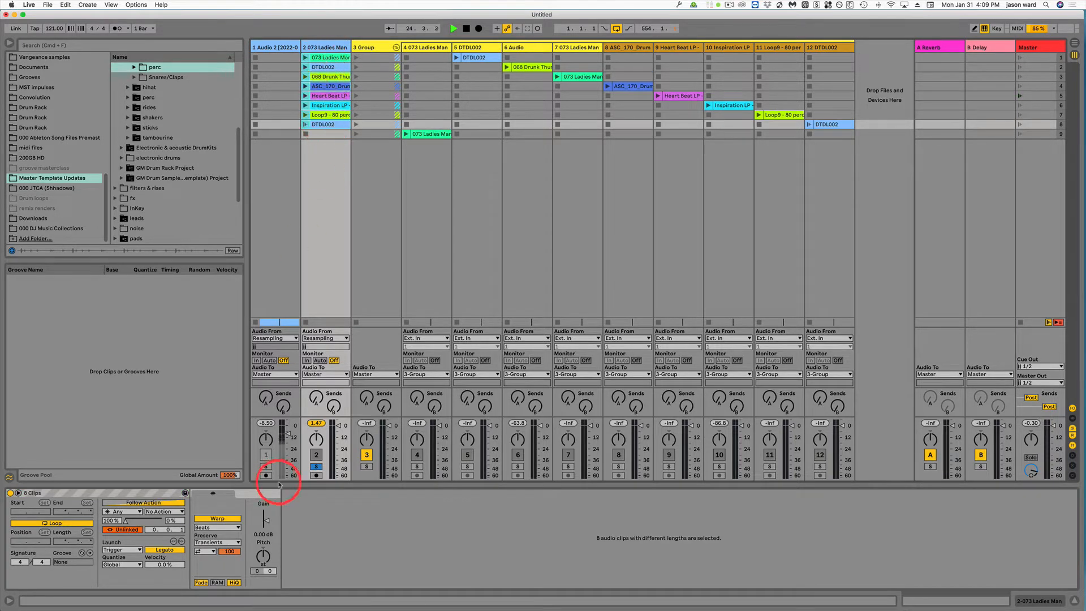
left_click(19, 493)
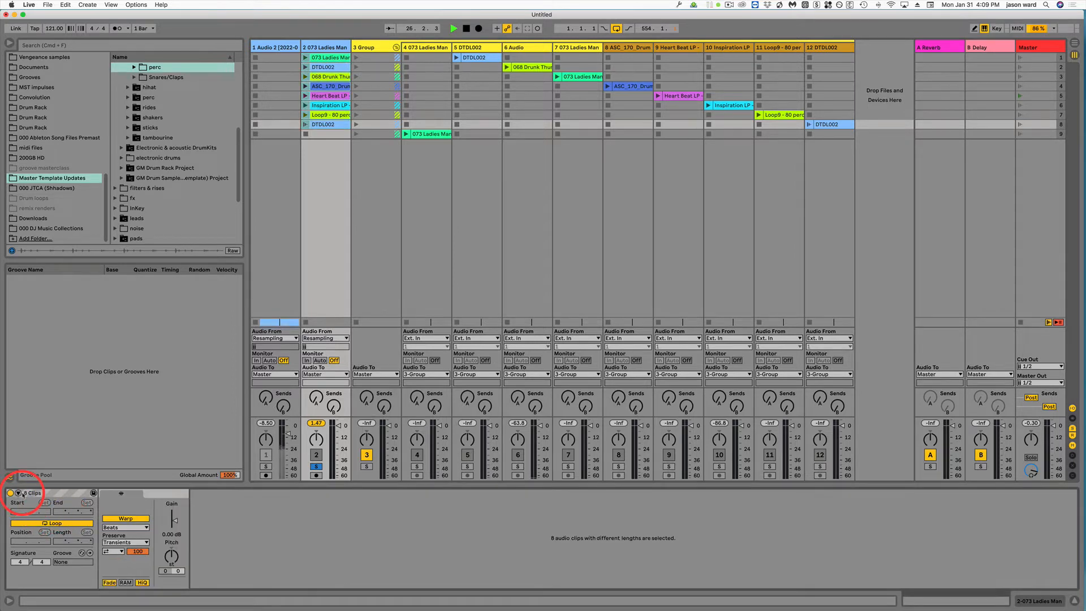
left_click(18, 494)
left_click(19, 494)
left_click(18, 493)
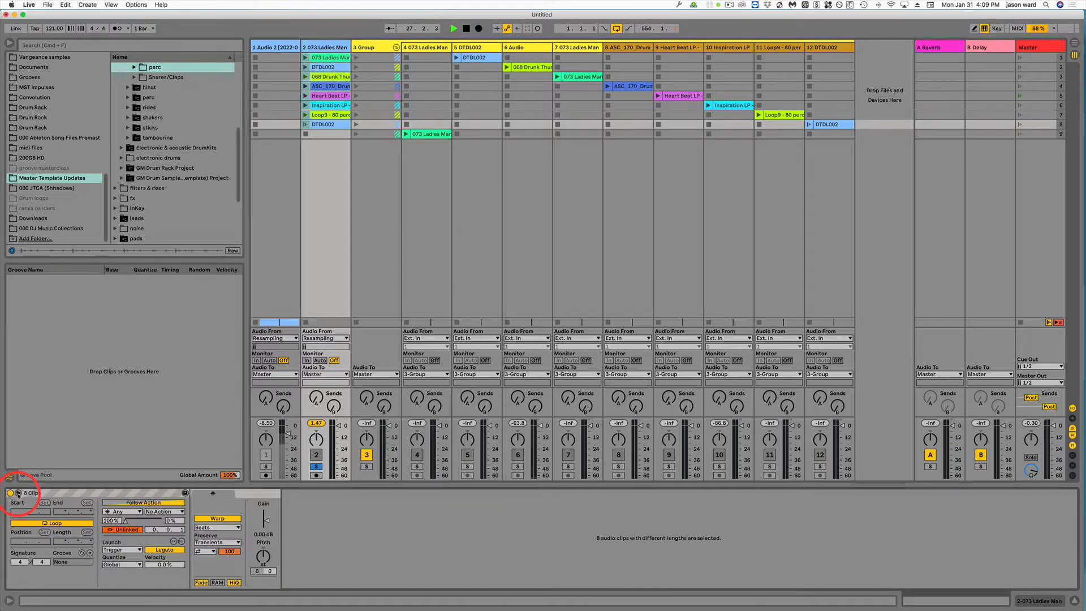
left_click(18, 493)
left_click(18, 493)
Step: Enable Follow Action for the eight selected clips
left_click(144, 502)
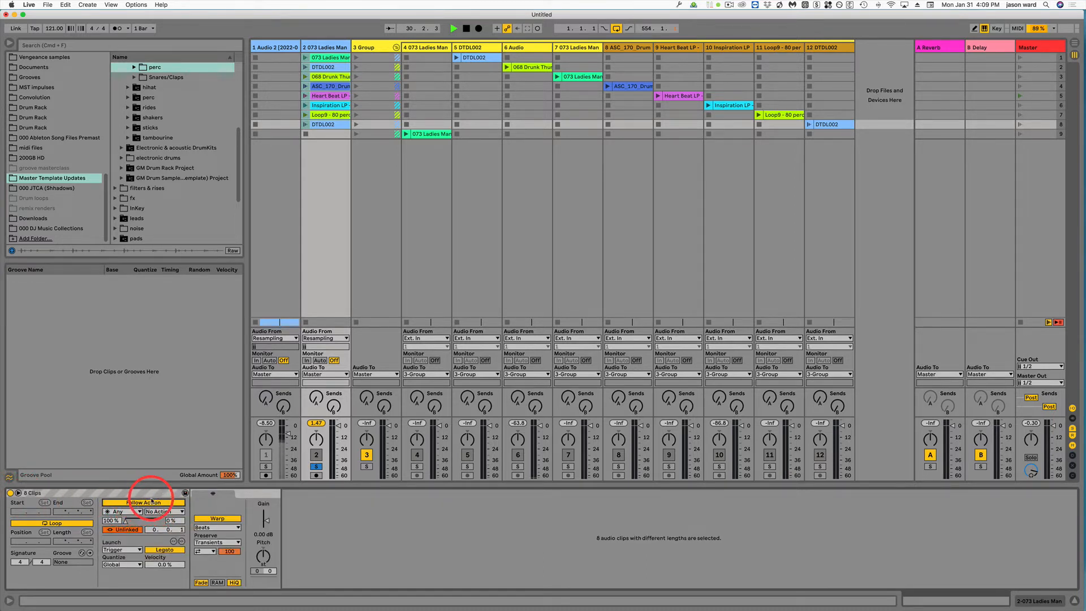
left_click(127, 530)
left_click(127, 530)
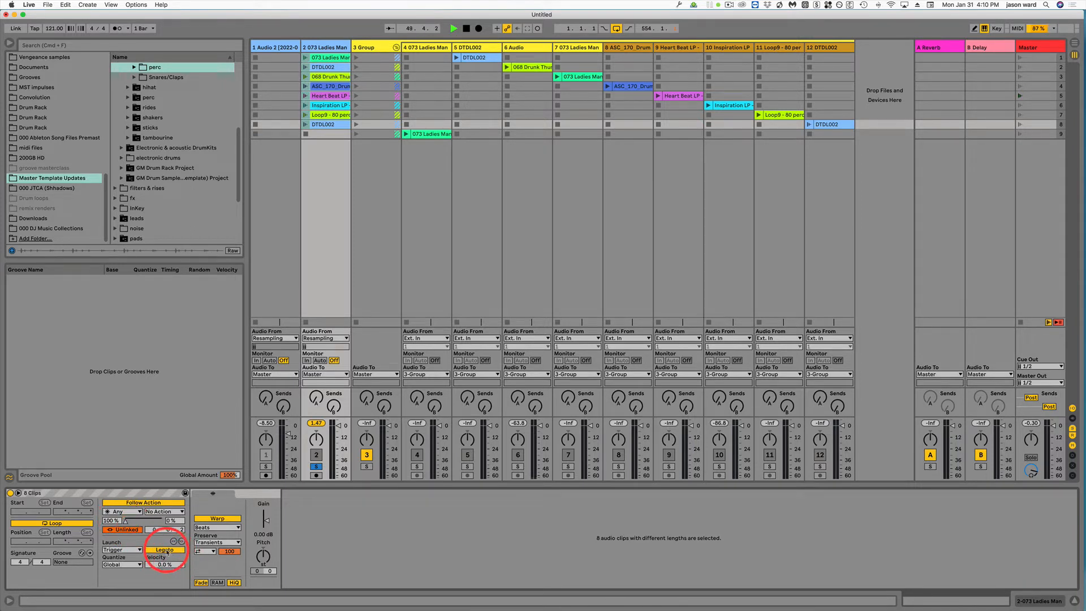
left_click(126, 511)
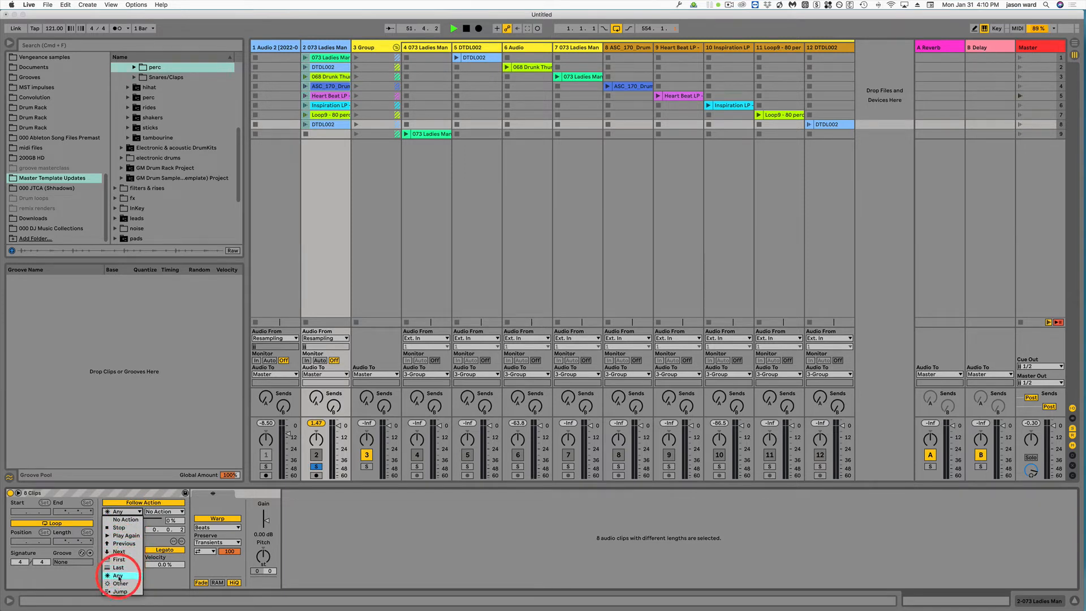
left_click(145, 493)
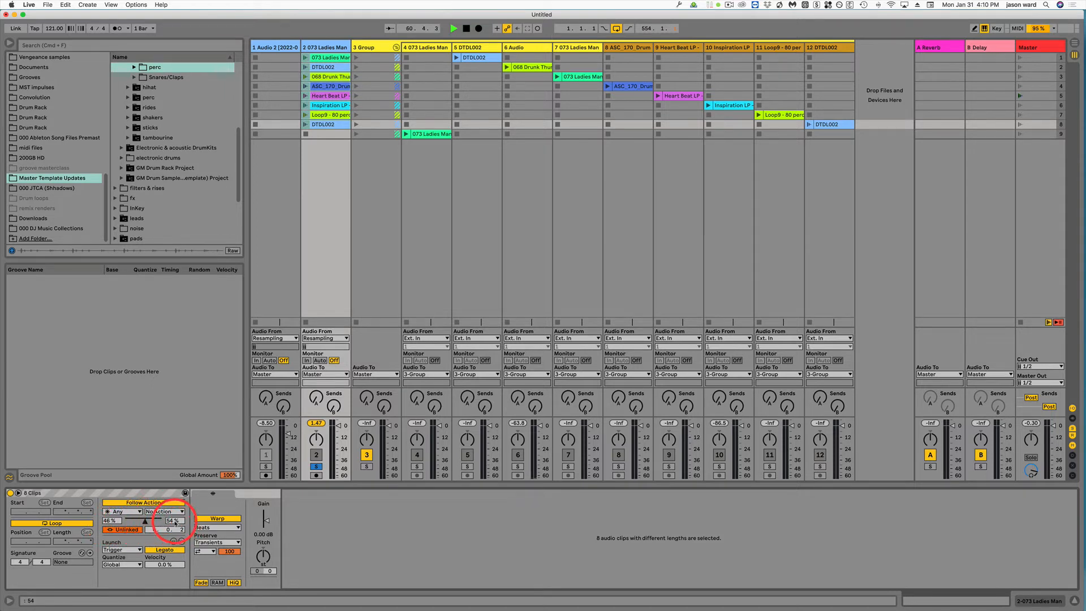
left_click(155, 512)
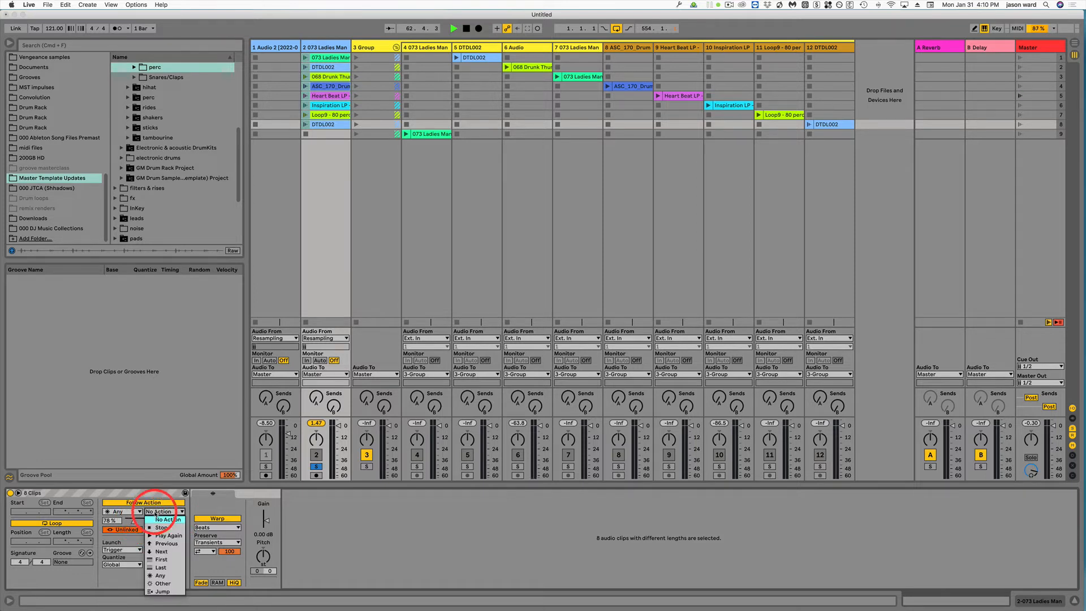
left_click(164, 551)
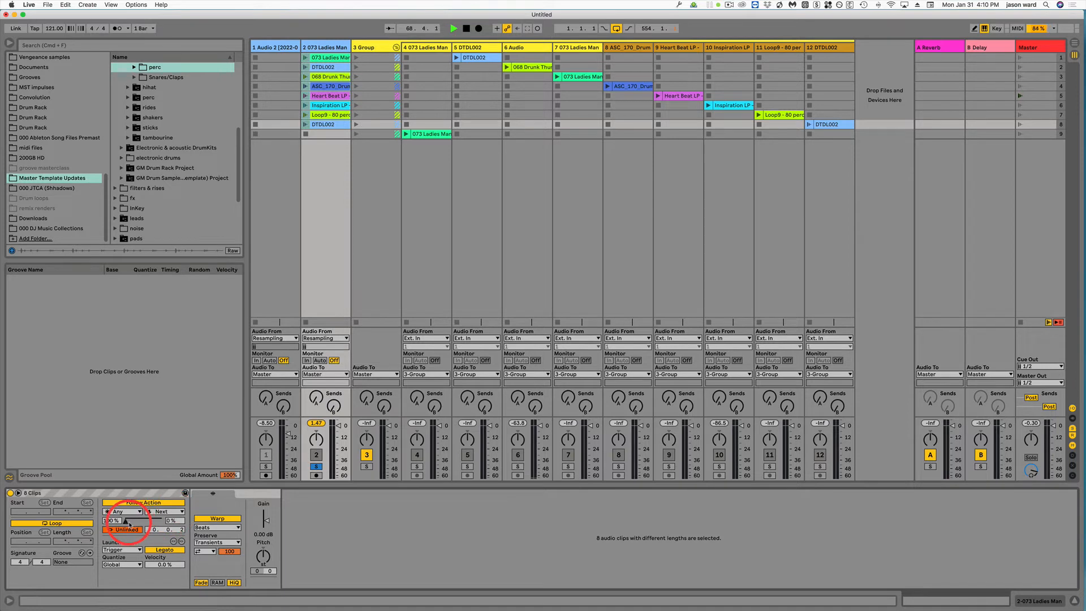
left_click(164, 511)
left_click(165, 519)
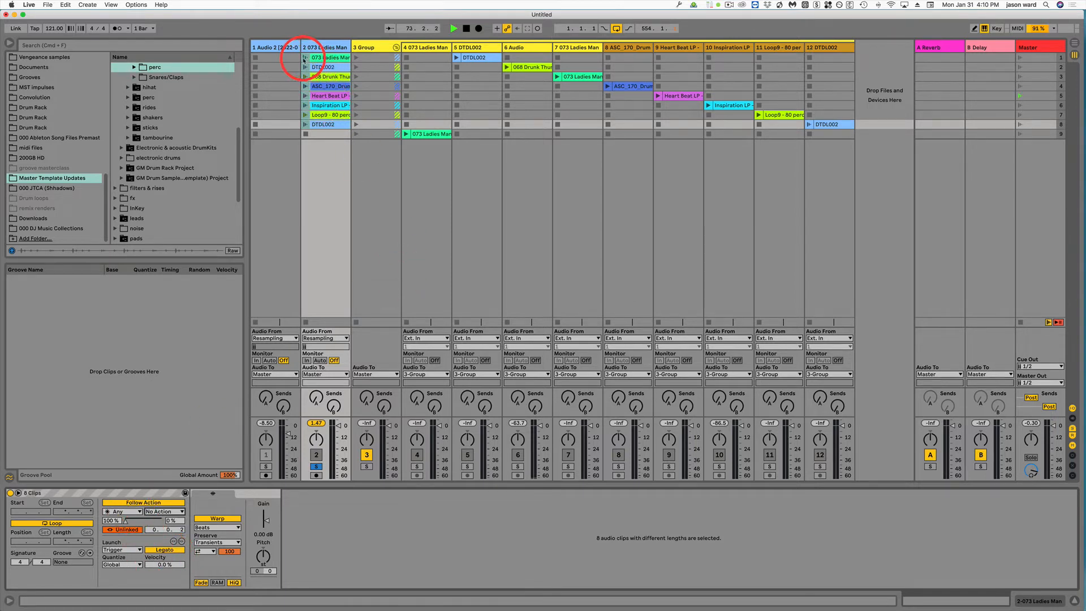
Step: Launch the first clip on track 2 and review track 1's Audio From input options
left_click(305, 57)
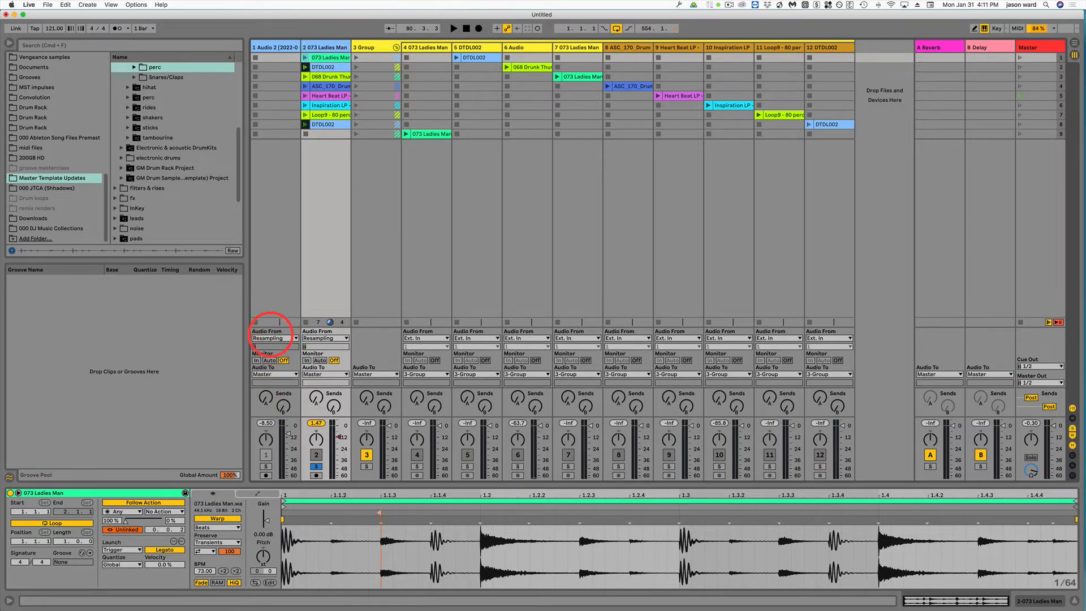
left_click(270, 48)
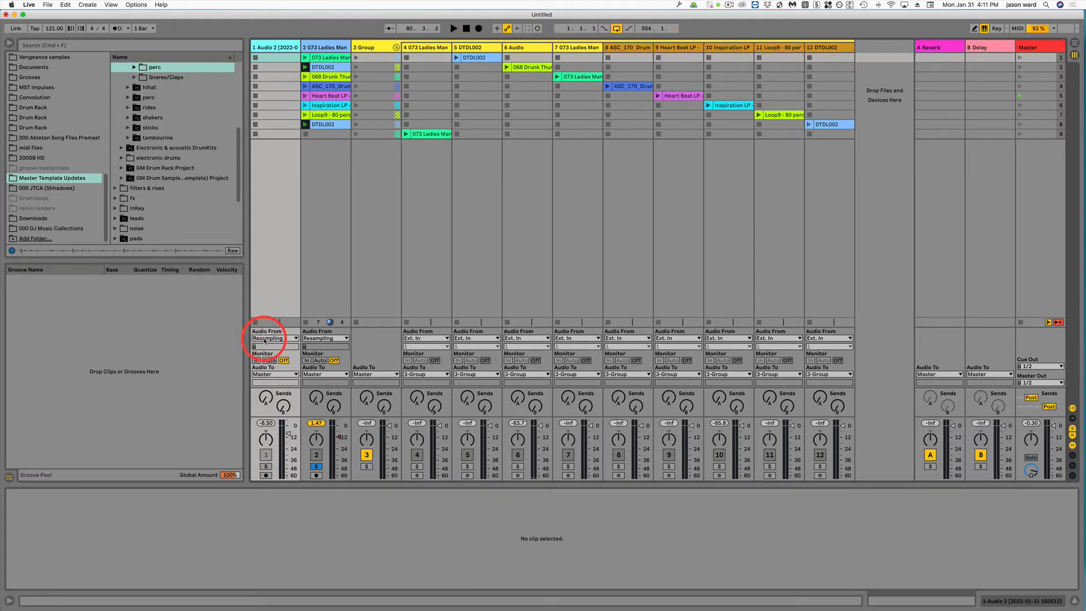
left_click(264, 339)
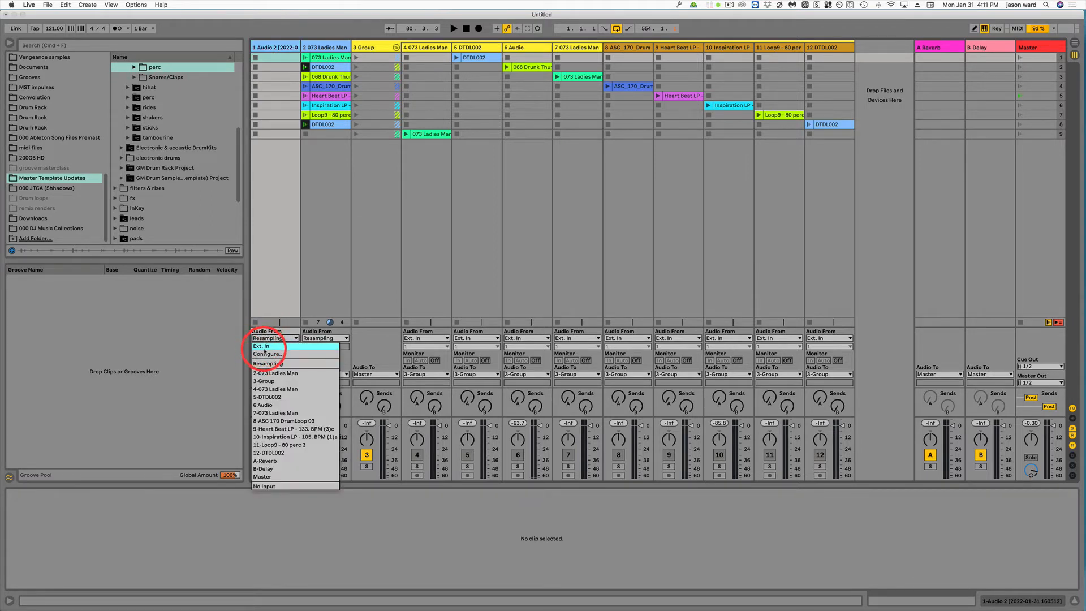
left_click(272, 300)
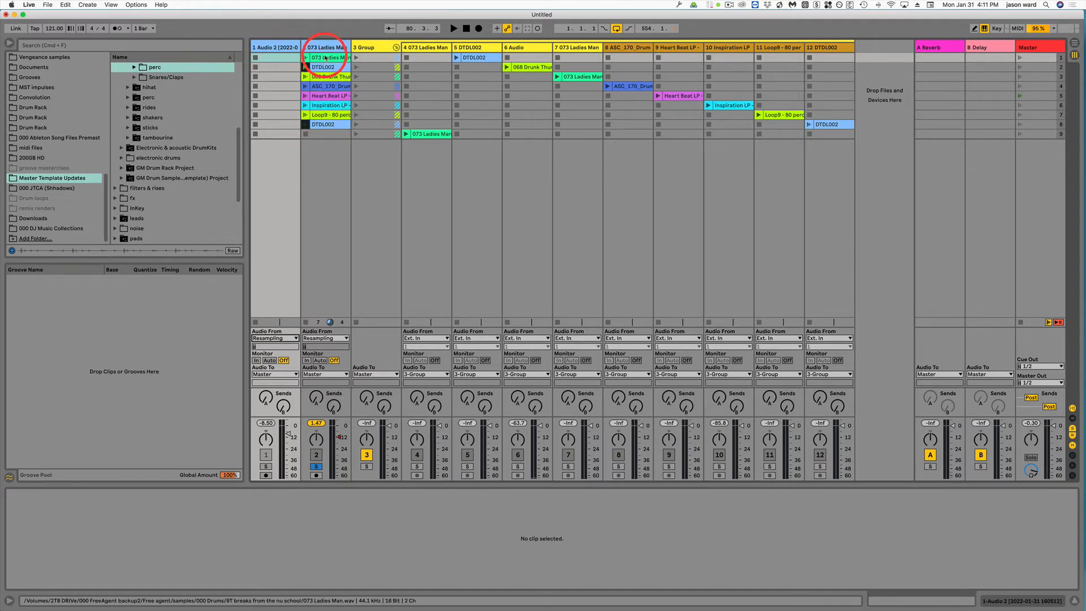
Step: Select all eight clips on track 2 and delete them
left_click(325, 58)
left_click(332, 124, "shift")
key("Delete")
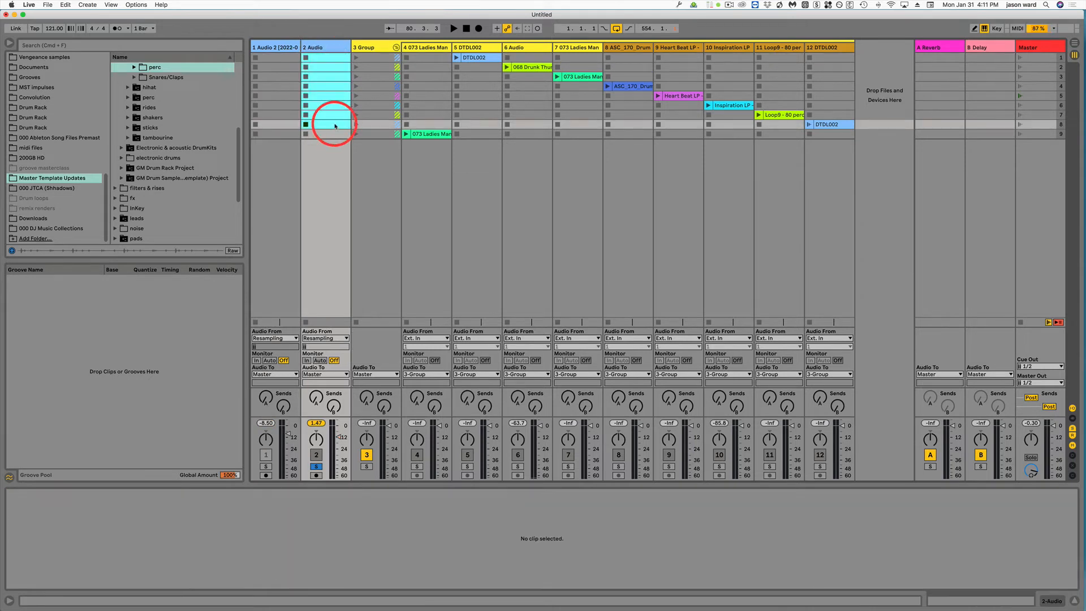
left_click(327, 134)
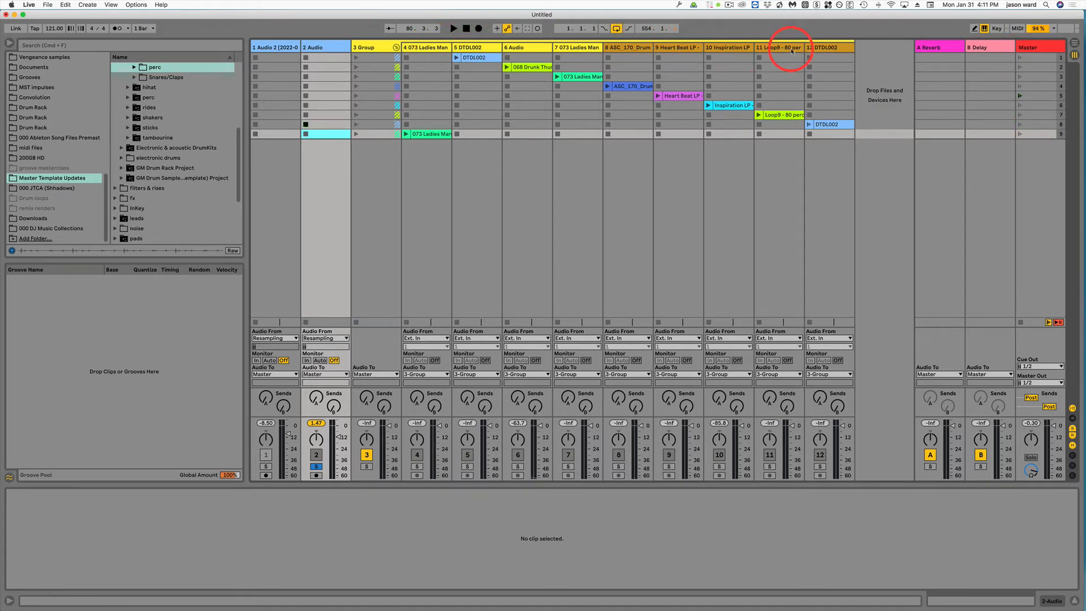
Step: Select tracks 12, 11, 10, 9 and the track 4 clip in turn to inspect their devices and settings
left_click(821, 48)
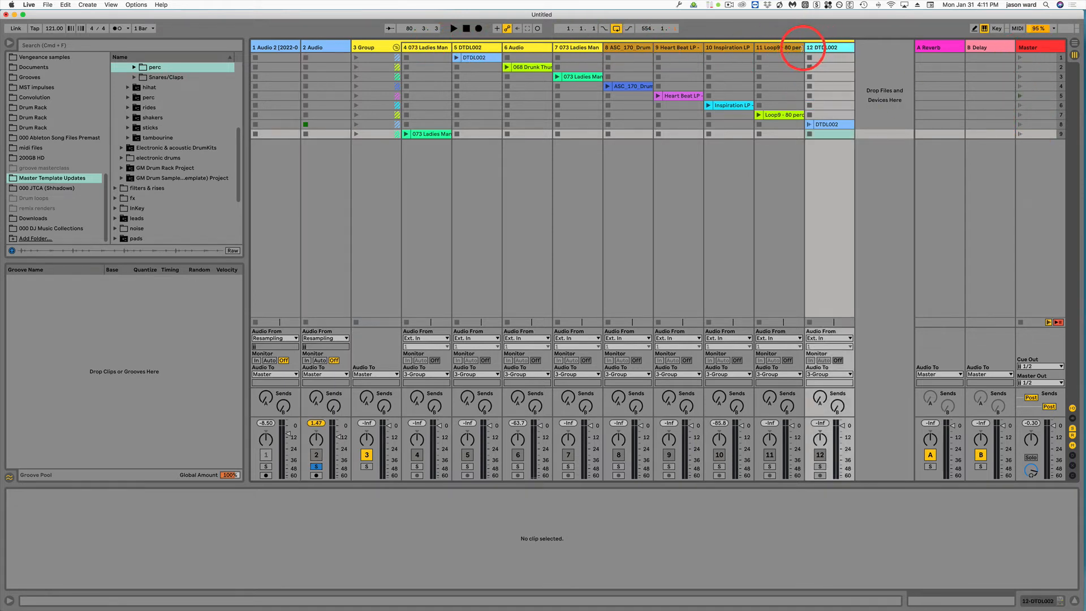
left_click(787, 48)
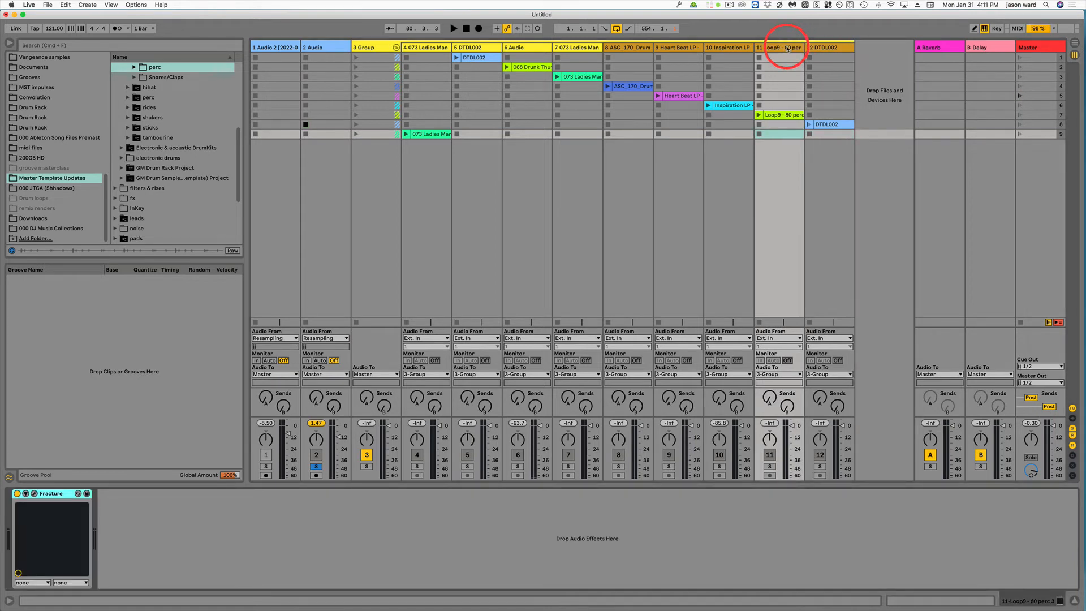
left_click(727, 47)
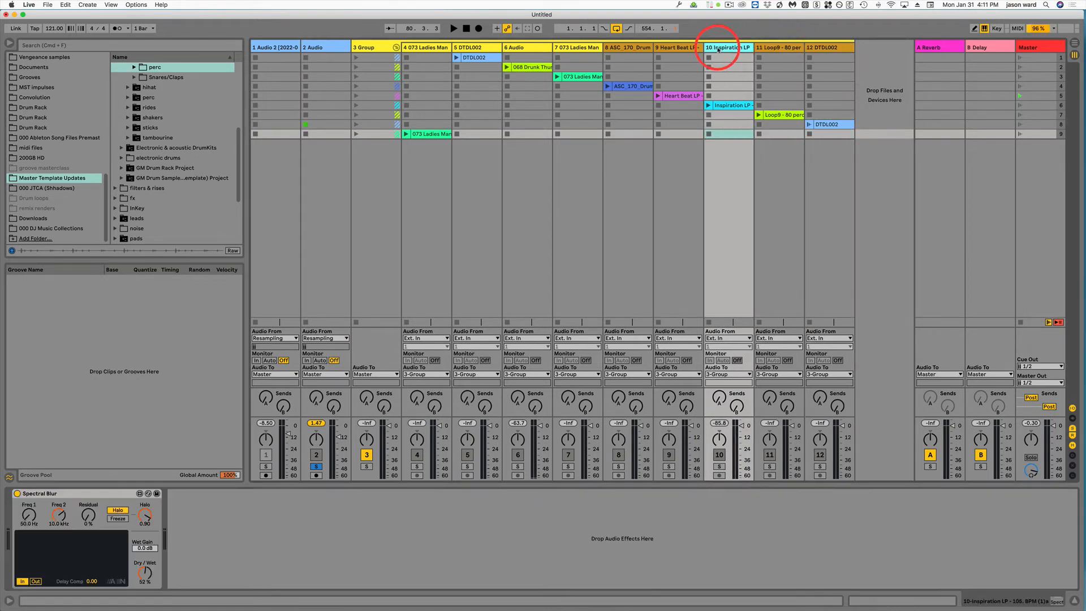
left_click(687, 49)
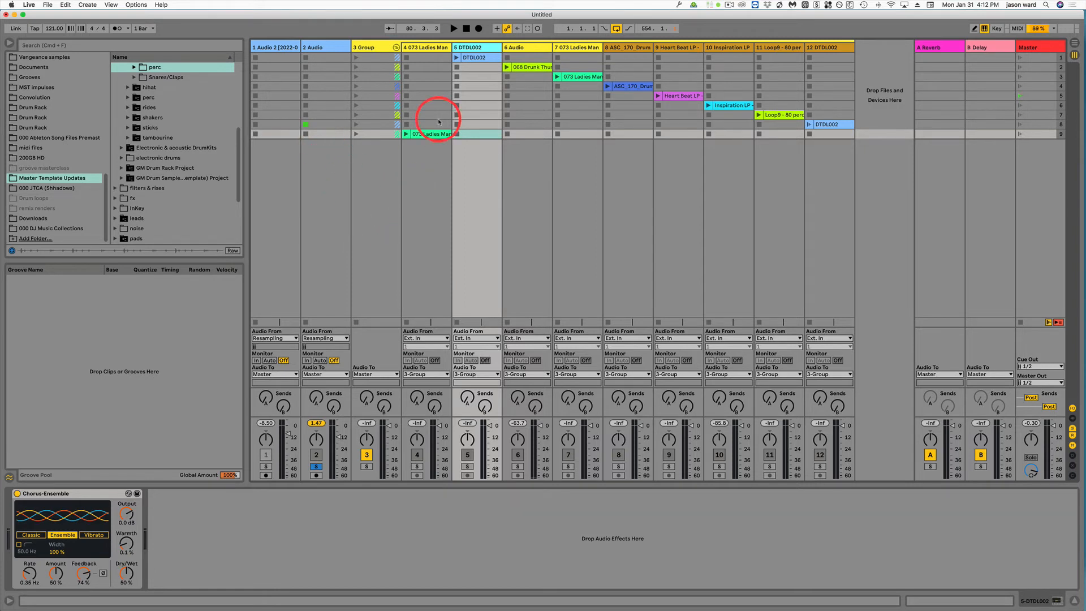
left_click(427, 134)
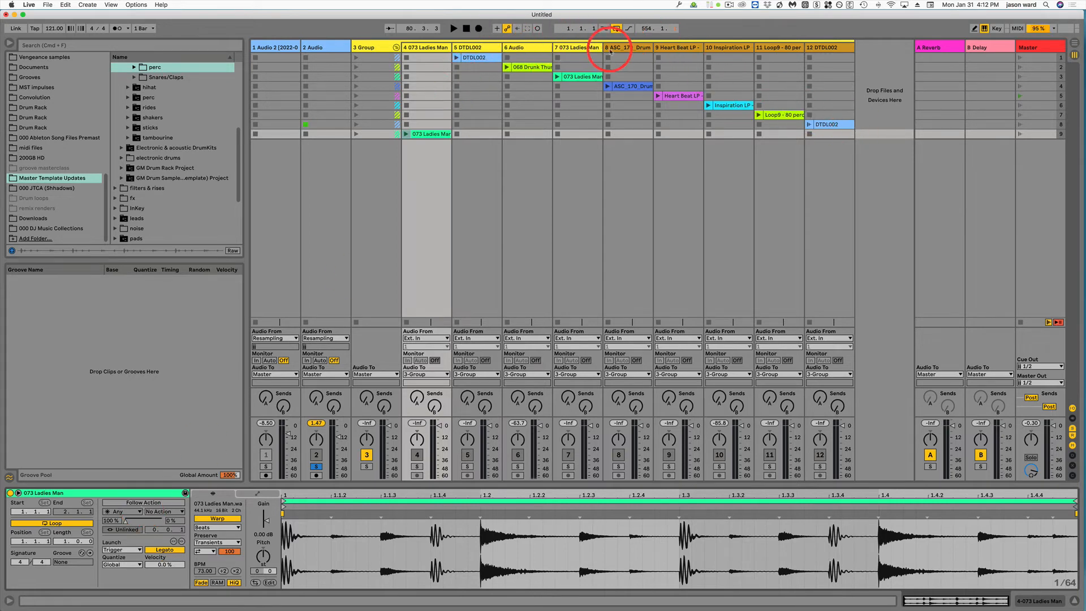
Step: Enable Follow Action for scene 1, then select all nine scenes in the Master column
left_click(1035, 59)
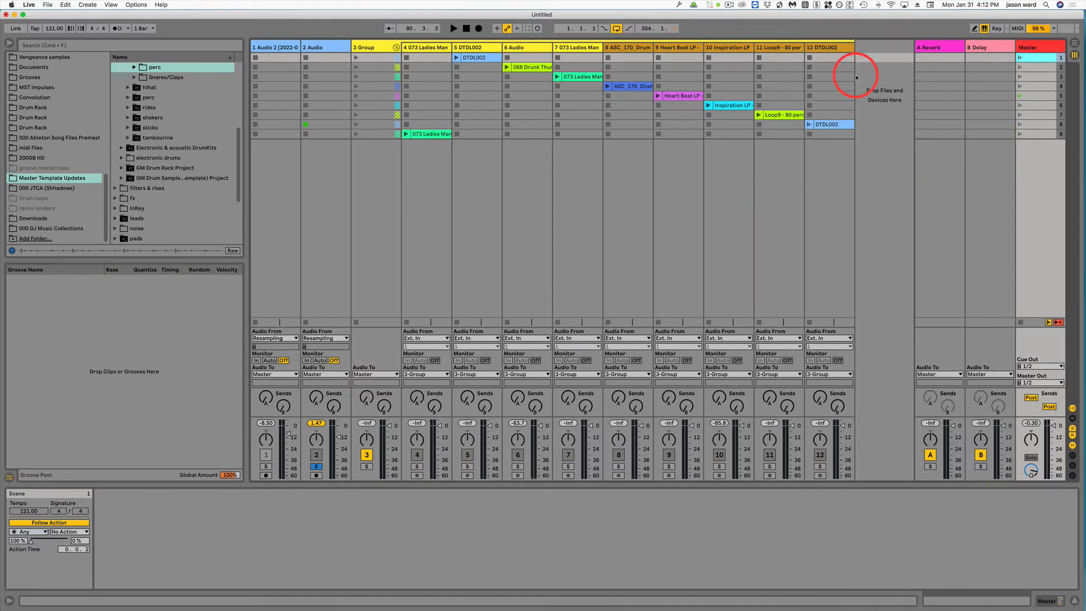
left_click(51, 522)
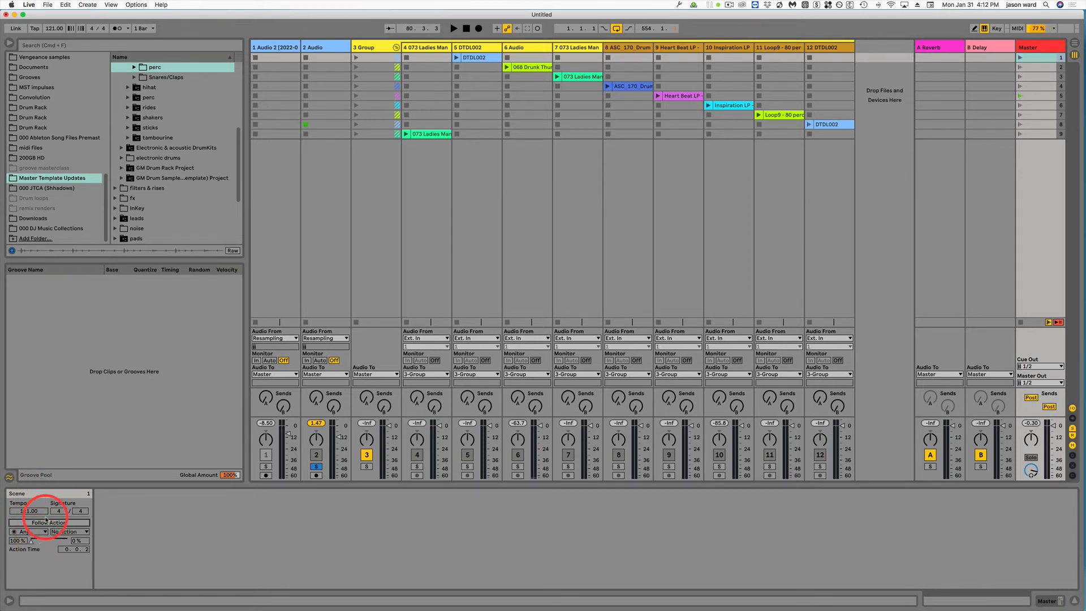
left_click(46, 524)
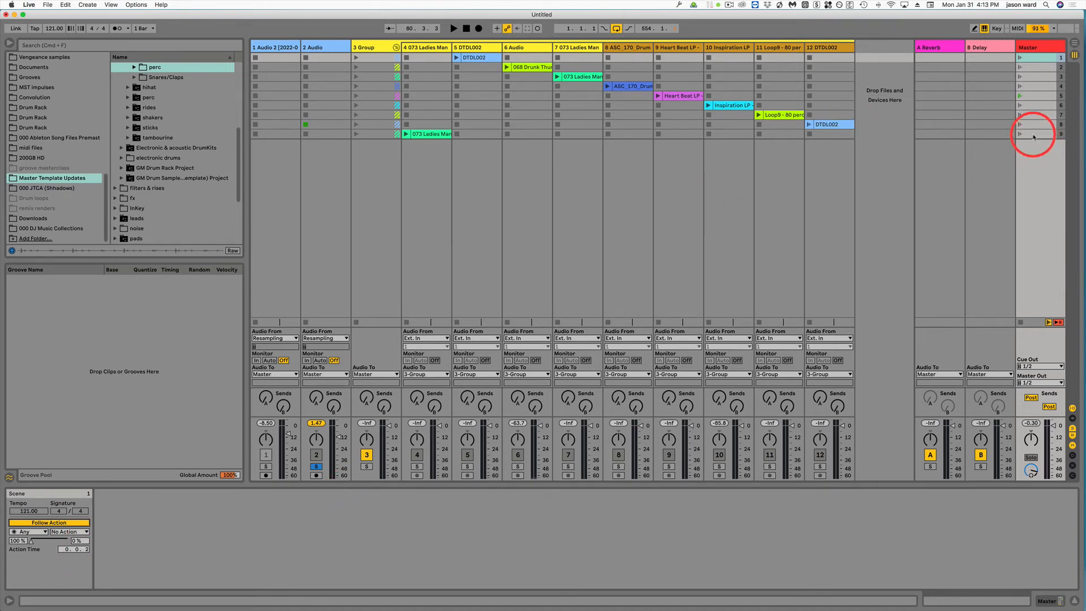
left_click(1033, 135, "shift")
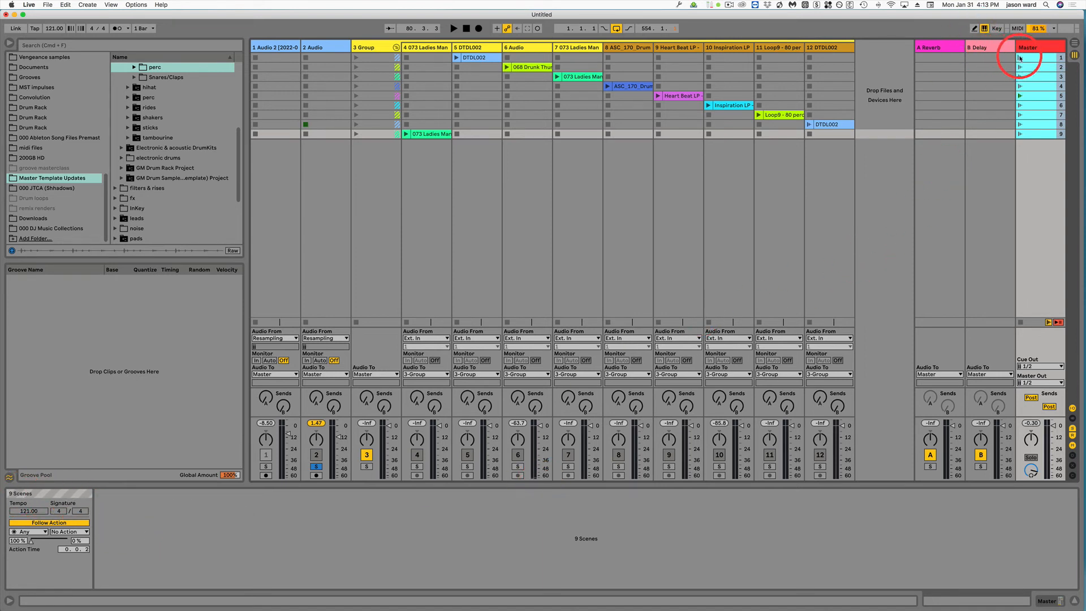
Step: Unsolo track 2 and launch scene 1 to play the scenes in sequence
left_click(316, 468)
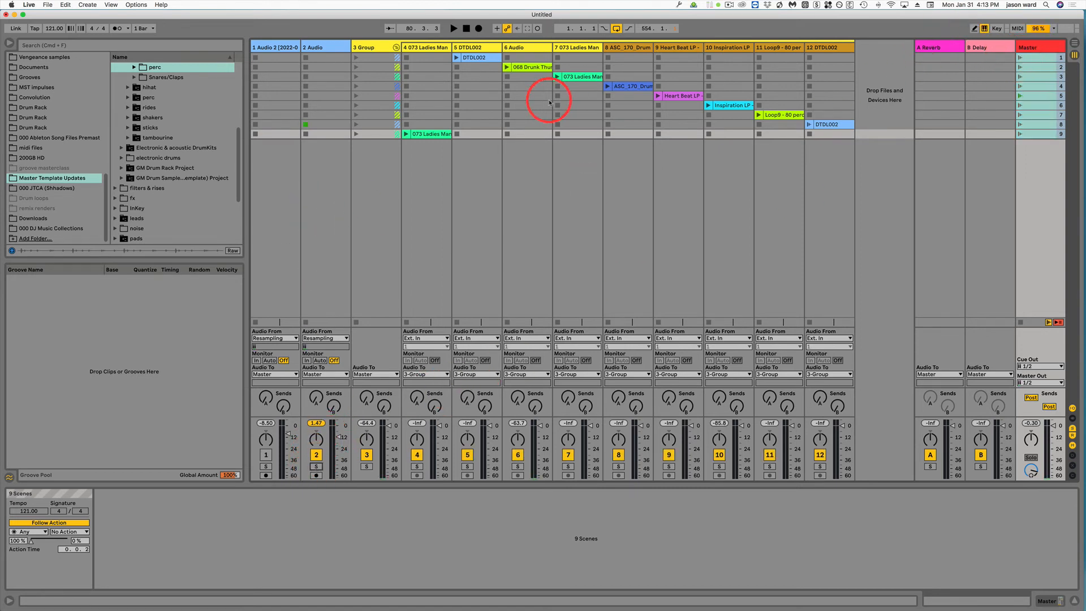
left_click(1019, 58)
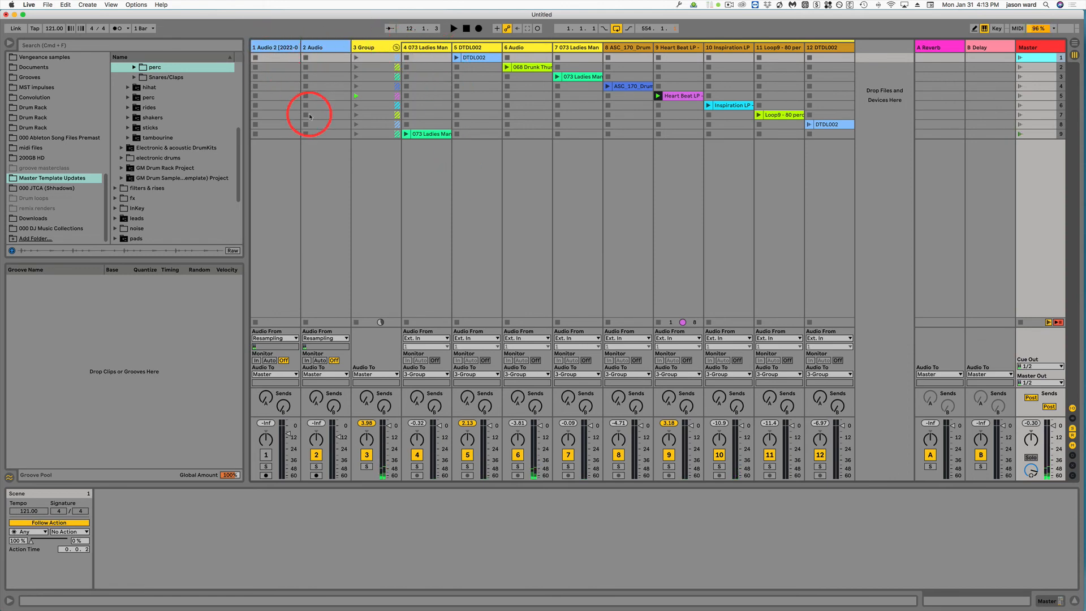
Step: Arm track 1 for recording in the Arrangement View and return to the Session View
key("Tab")
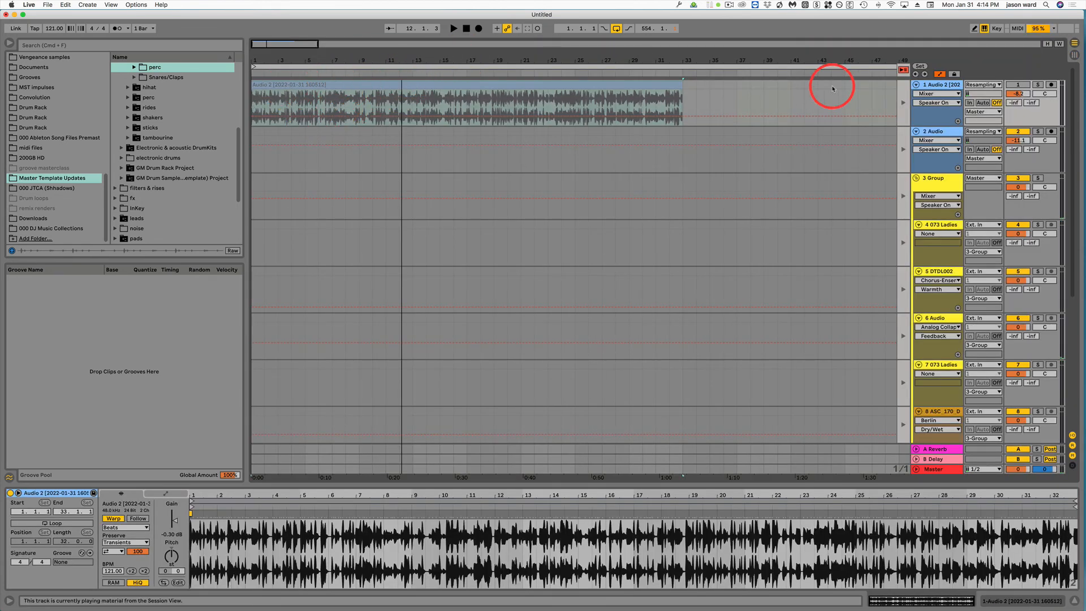
left_click(1051, 84)
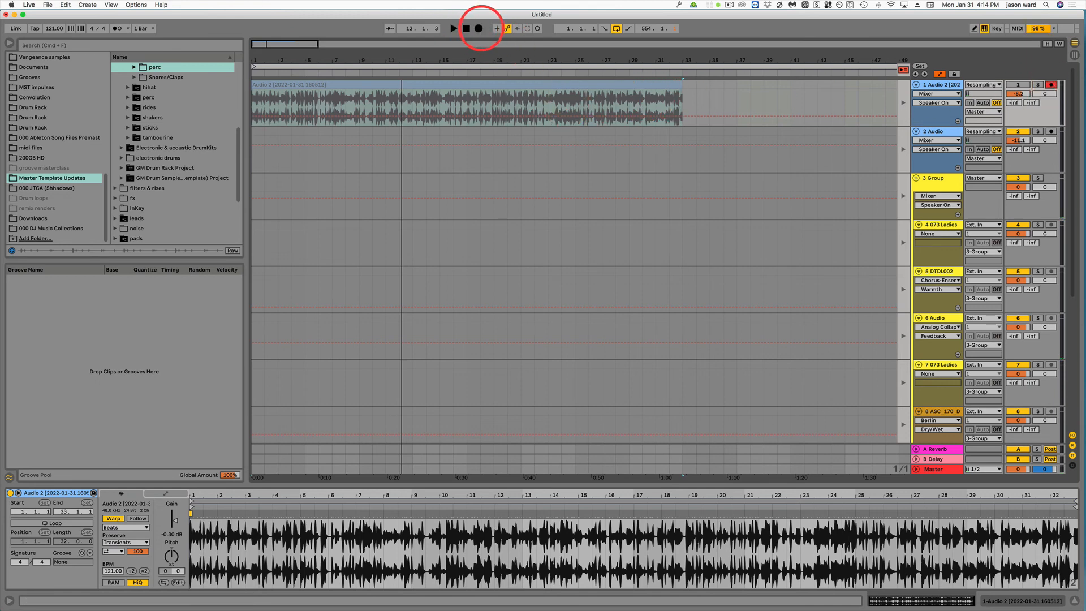
key("Tab")
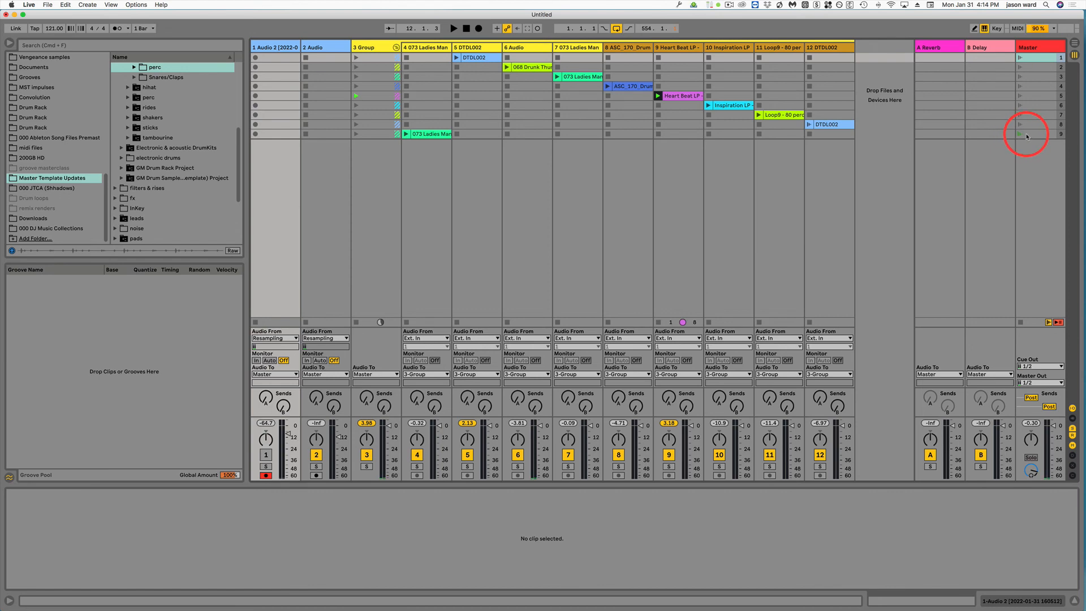
key("Tab")
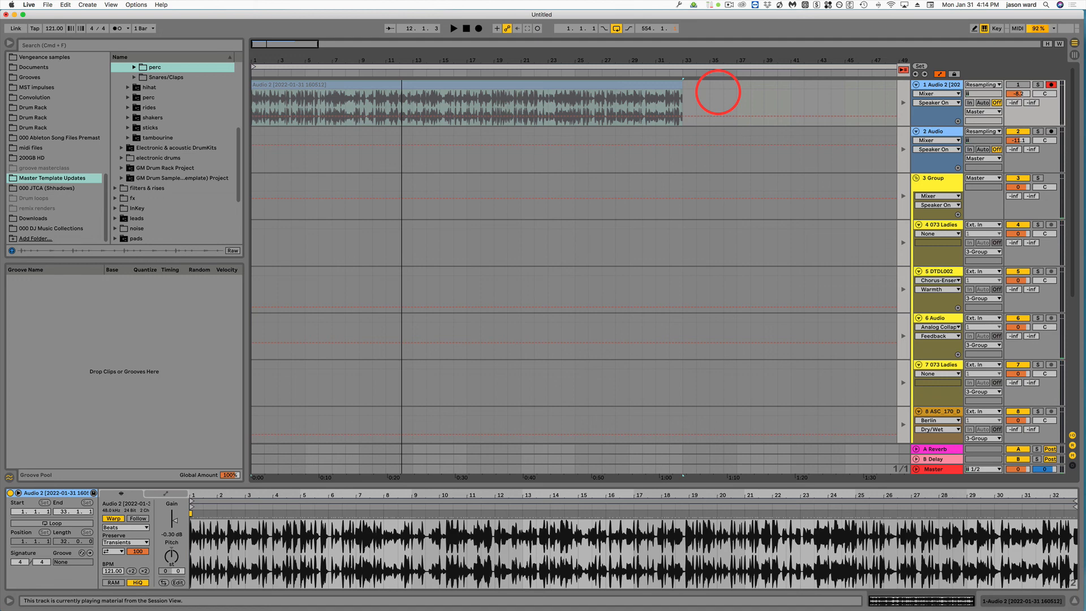
key("Tab")
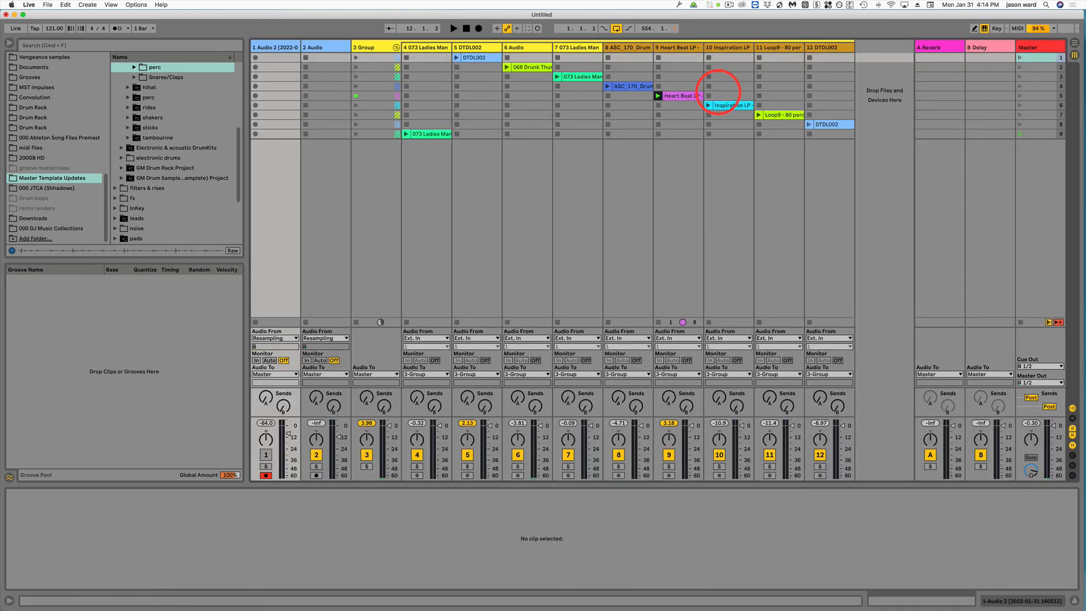